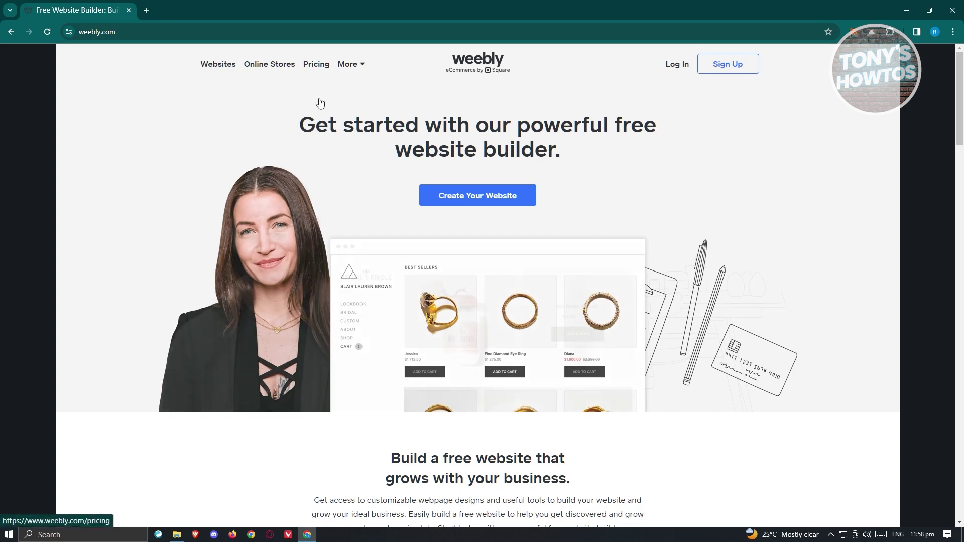
- Compare the site and eCommerce features of Weebly's pricing plans and select the Free plan
{"action": "left_click", "coordinate": [316, 63]}
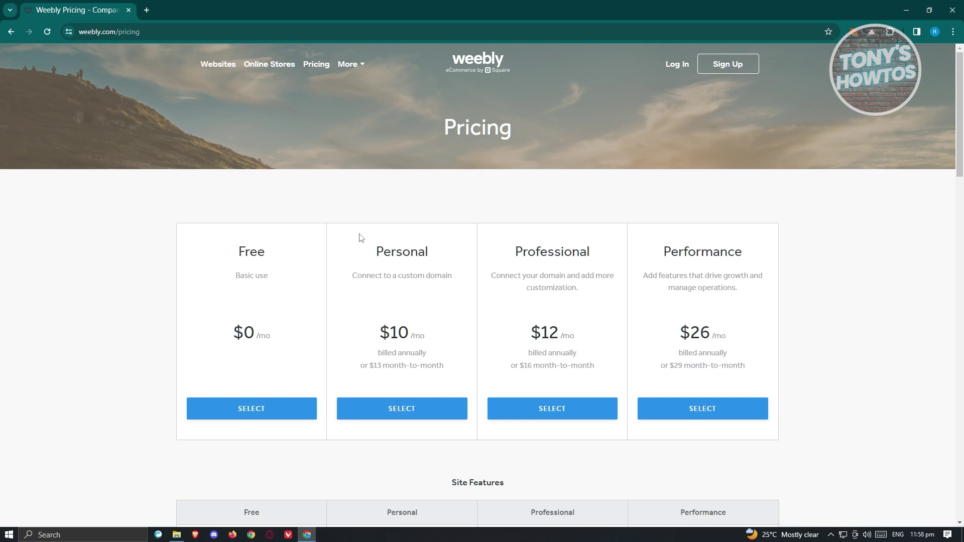
{"action": "scroll", "coordinate": [346, 221], "scroll_direction": "down", "scroll_amount": 4}
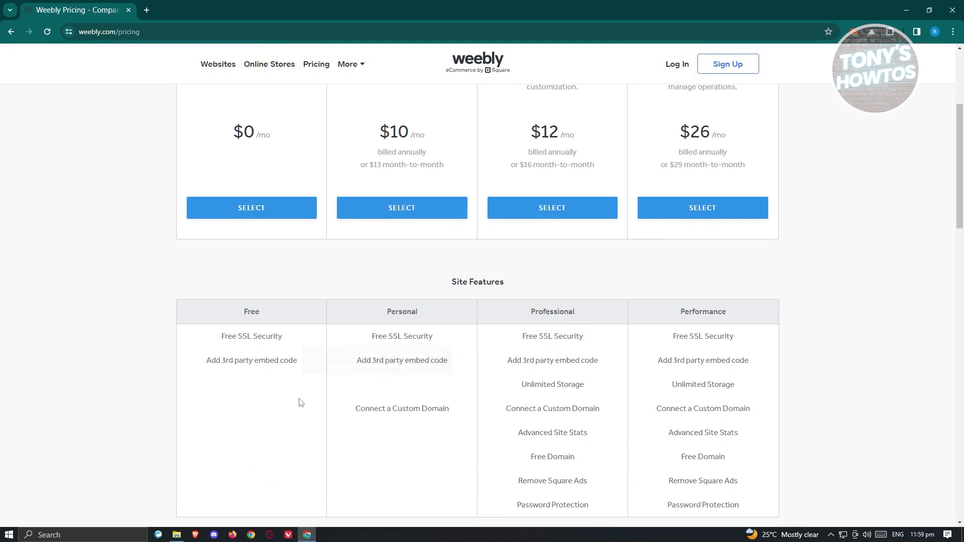
{"action": "scroll", "coordinate": [280, 410], "scroll_direction": "down", "scroll_amount": 7}
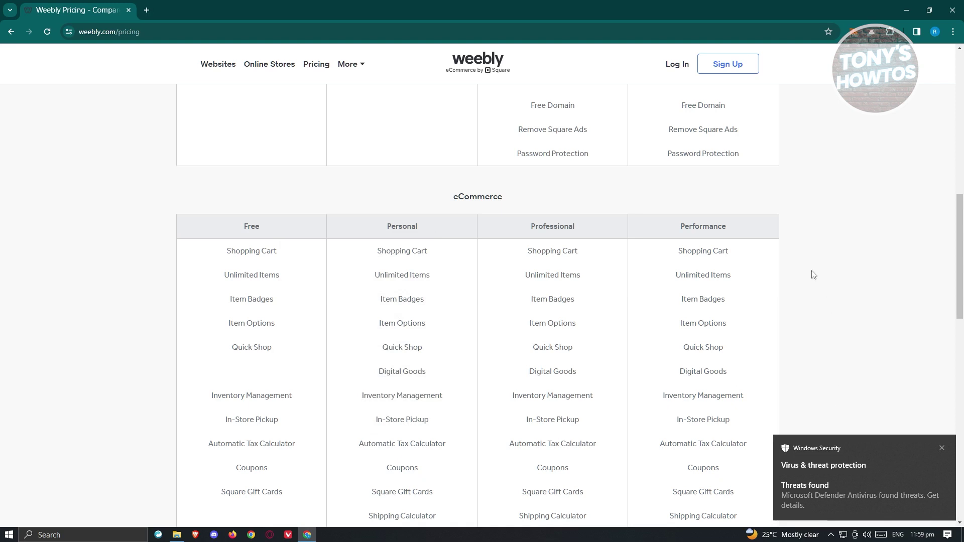
{"action": "scroll", "coordinate": [323, 331], "scroll_direction": "down", "scroll_amount": 1}
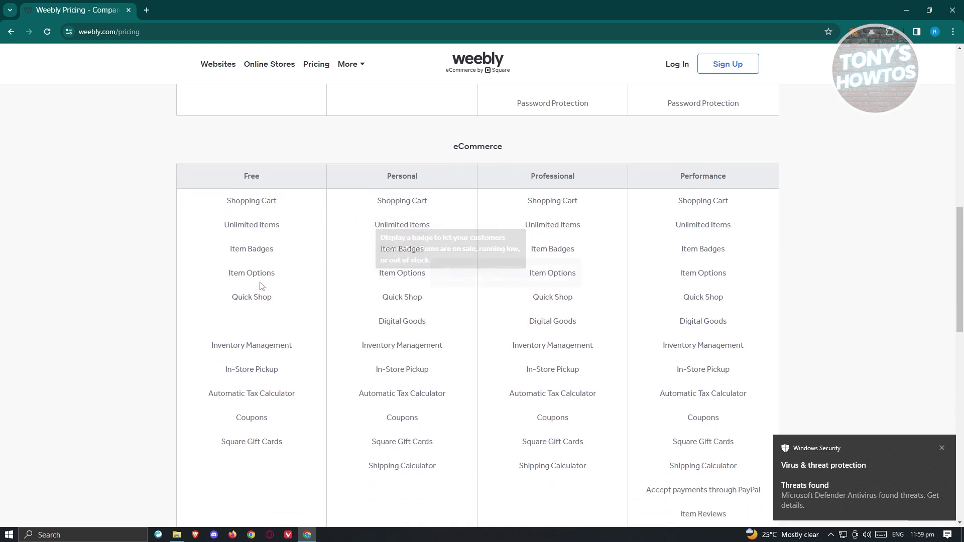
{"action": "scroll", "coordinate": [329, 404], "scroll_direction": "up", "scroll_amount": 10}
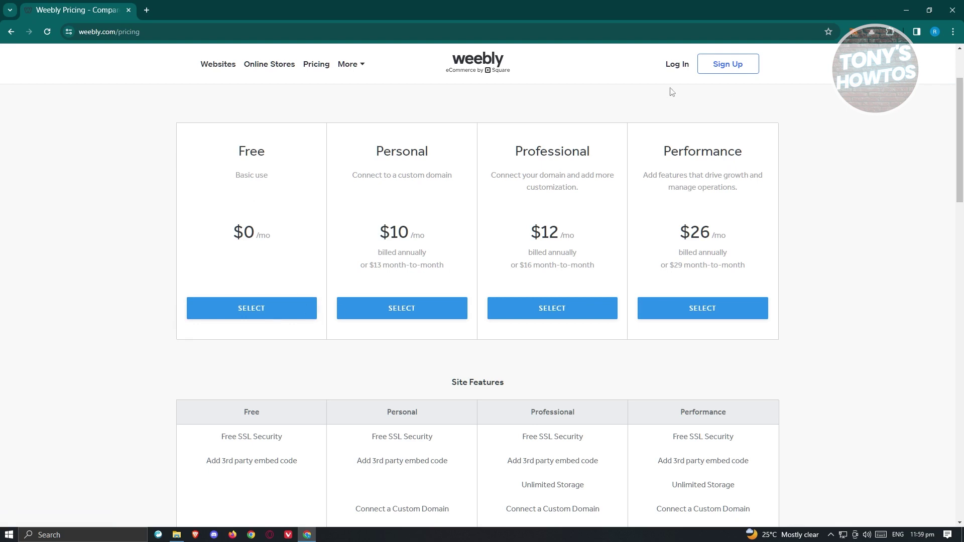
{"action": "left_click", "coordinate": [278, 314]}
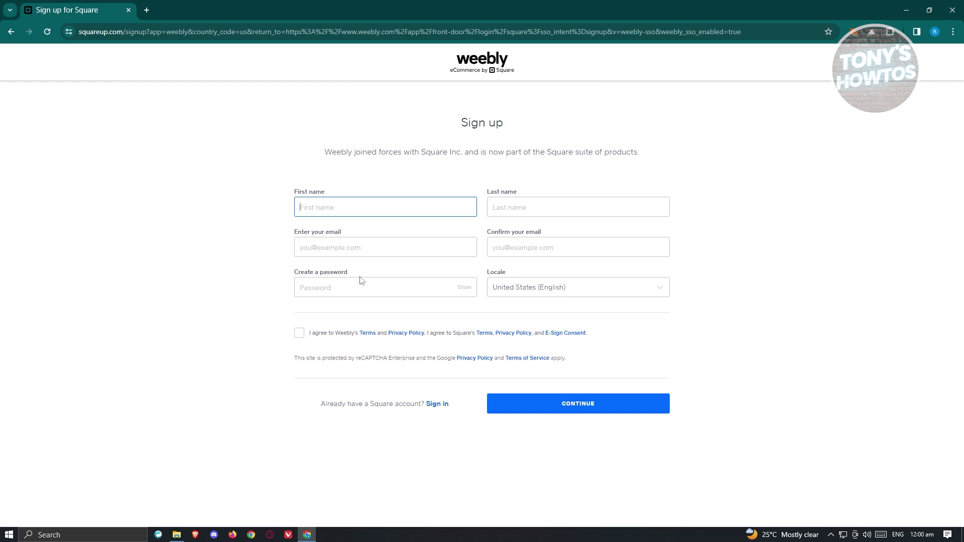
- Choose Sign in and log in with the existing Square account to reach the Square Online dashboard
{"action": "left_click", "coordinate": [437, 405]}
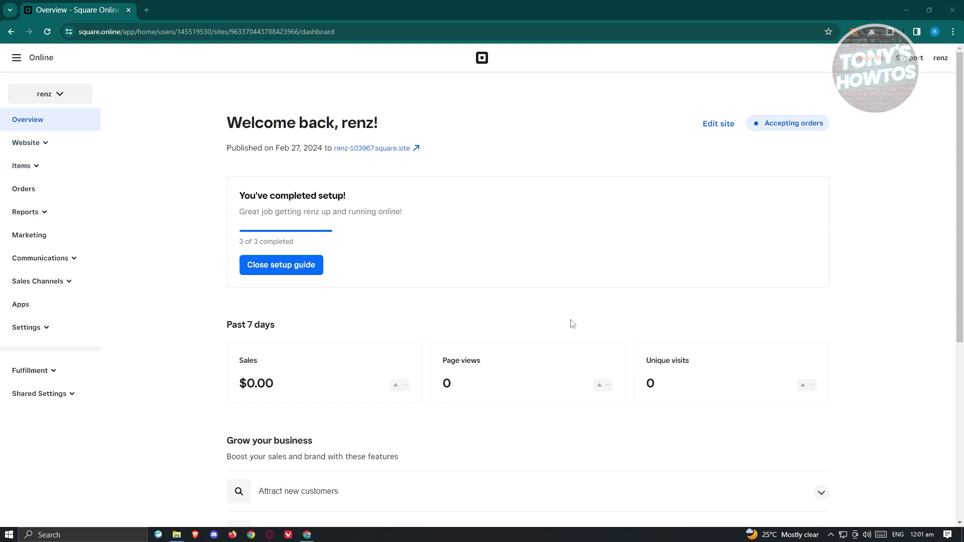
{"action": "scroll", "coordinate": [598, 303], "scroll_direction": "down", "scroll_amount": 2}
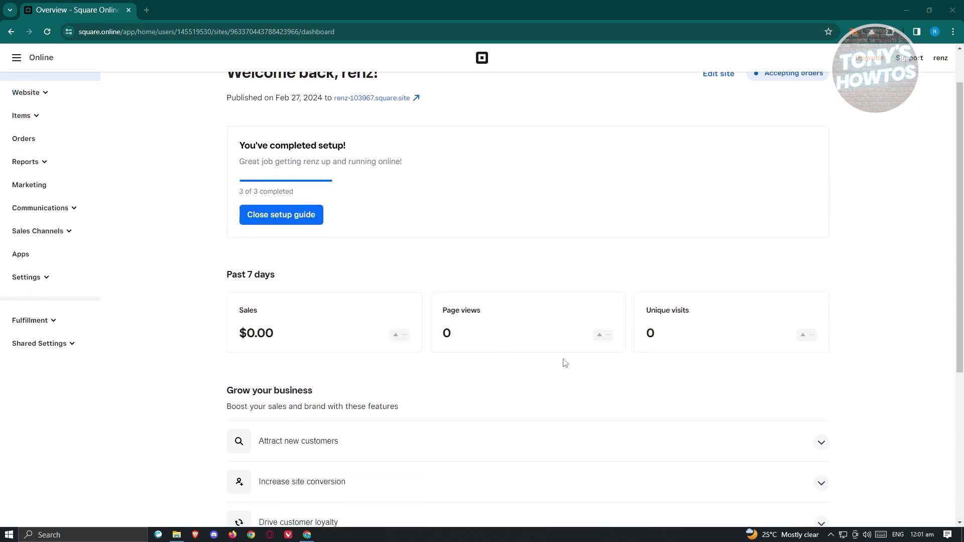
- Expand the Items section in the sidebar and open Site Items in a new browser tab
{"action": "scroll", "coordinate": [495, 261], "scroll_direction": "down", "scroll_amount": 4}
{"action": "scroll", "coordinate": [462, 360], "scroll_direction": "up", "scroll_amount": 6}
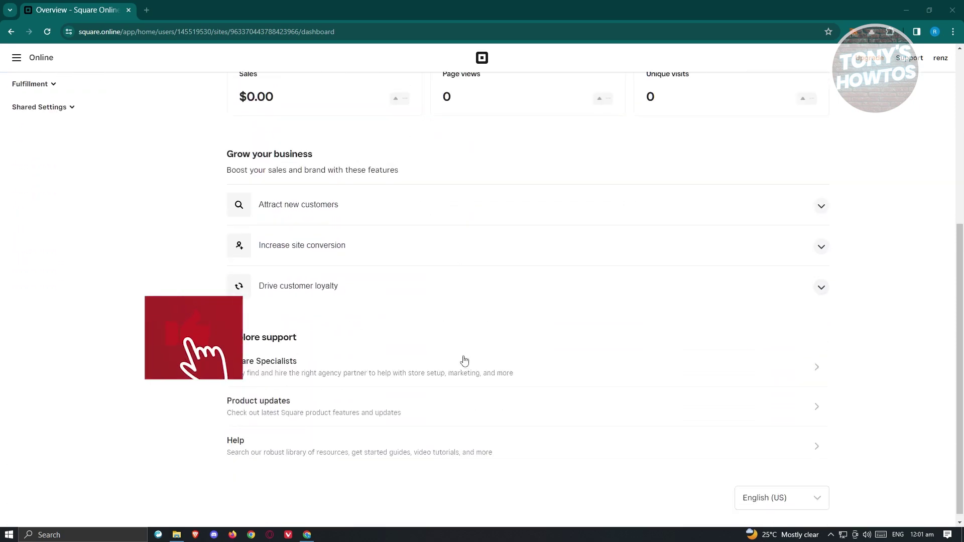
{"action": "left_click", "coordinate": [15, 143]}
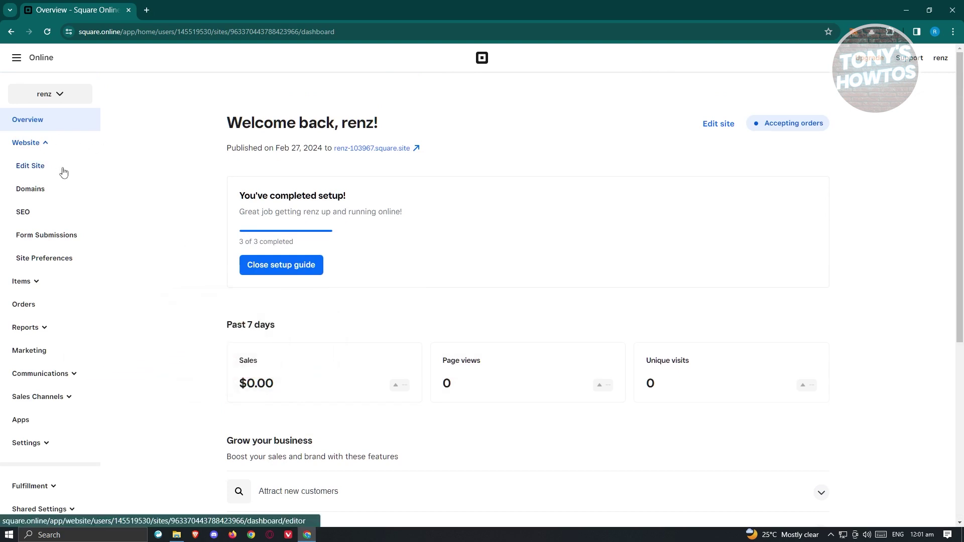
{"action": "left_click", "coordinate": [45, 143]}
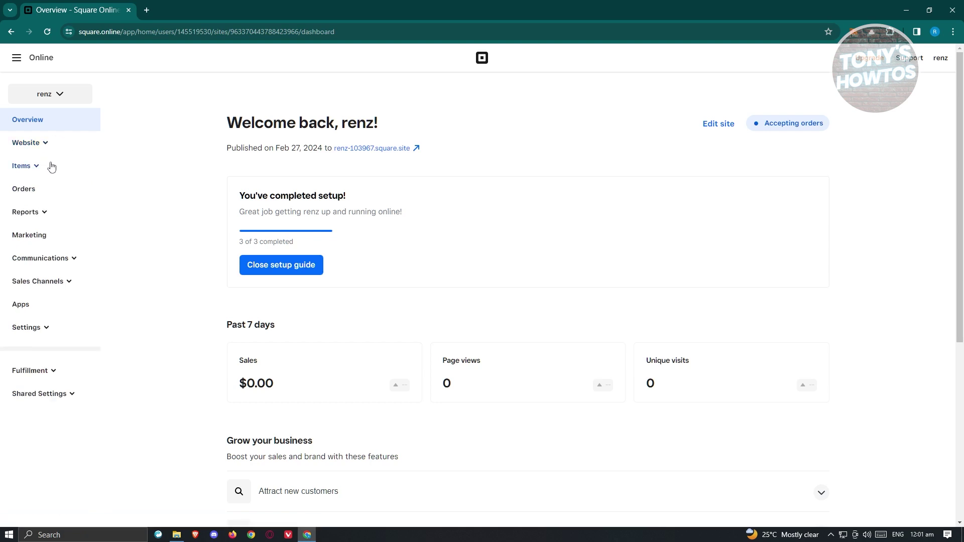
{"action": "left_click", "coordinate": [31, 167]}
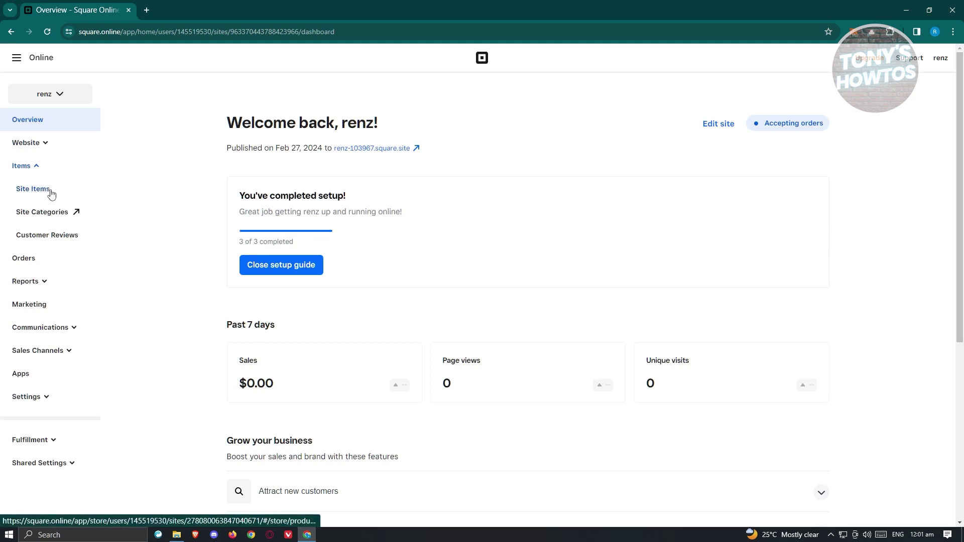
{"action": "right_click", "coordinate": [34, 190]}
{"action": "left_click", "coordinate": [59, 199]}
- In the Site Items tab, start a new item, browse the blank Add Item form, then cancel it
{"action": "left_click", "coordinate": [170, 4]}
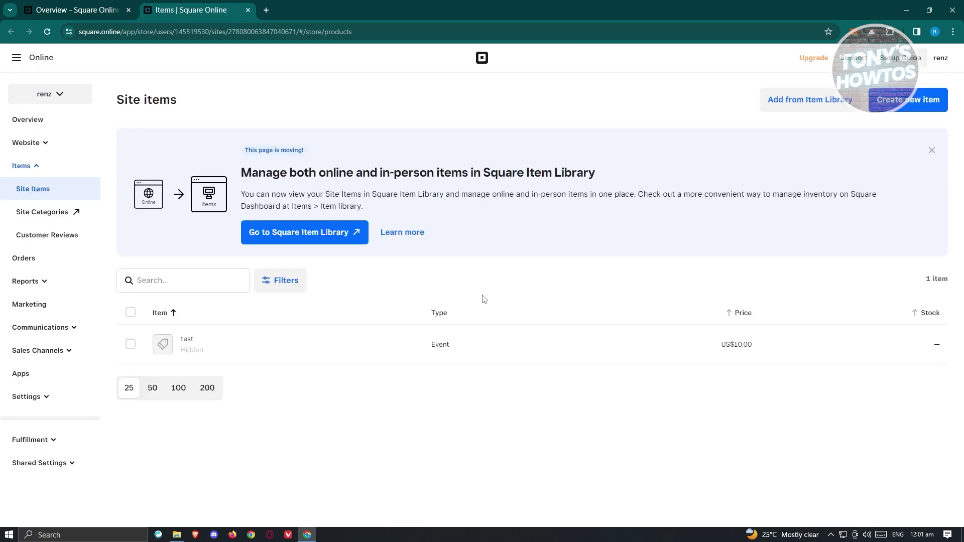
{"action": "left_click", "coordinate": [897, 103]}
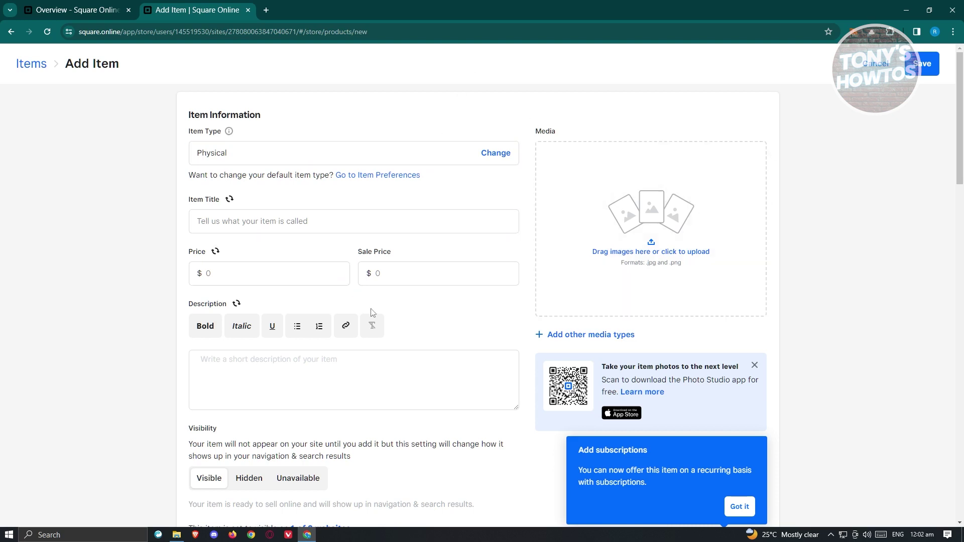
{"action": "scroll", "coordinate": [374, 313], "scroll_direction": "down", "scroll_amount": 5}
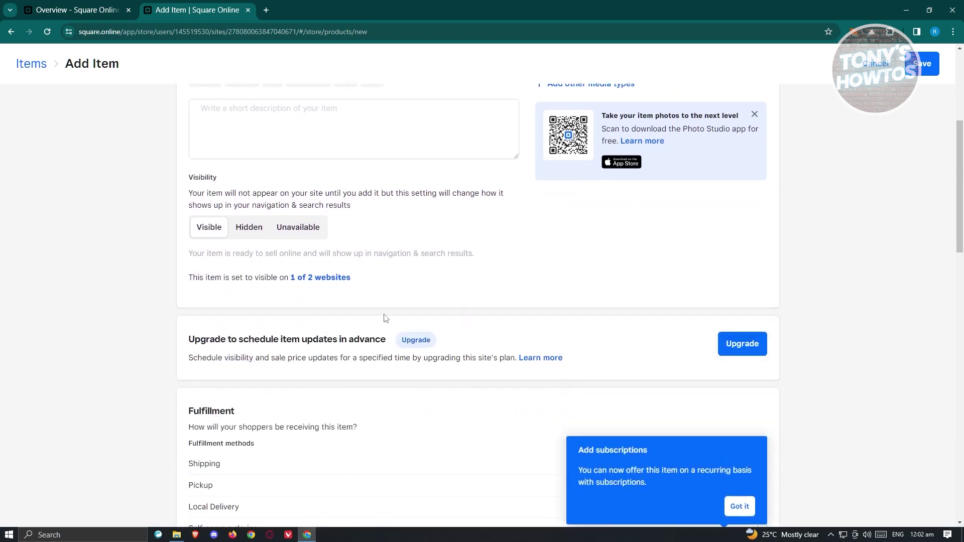
{"action": "scroll", "coordinate": [385, 319], "scroll_direction": "down", "scroll_amount": 10}
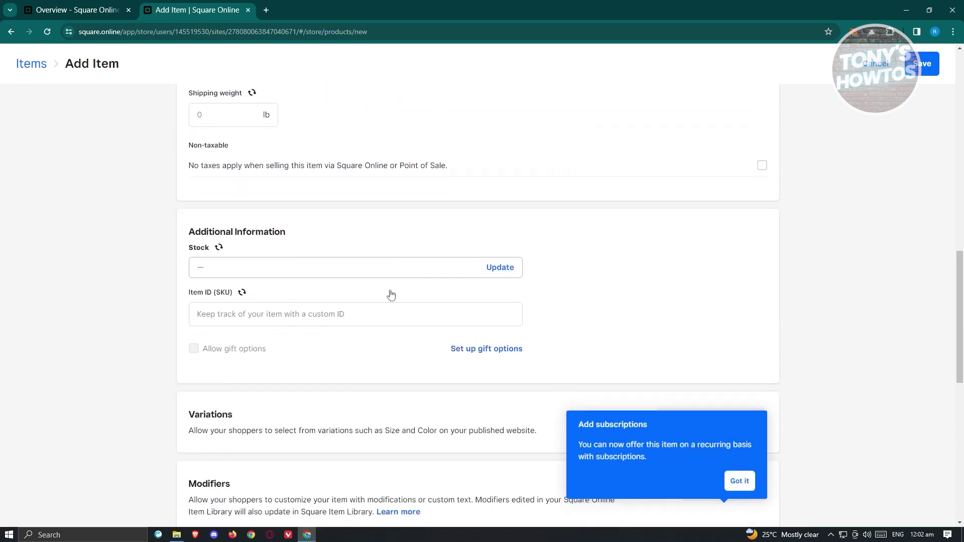
{"action": "scroll", "coordinate": [391, 295], "scroll_direction": "down", "scroll_amount": 4}
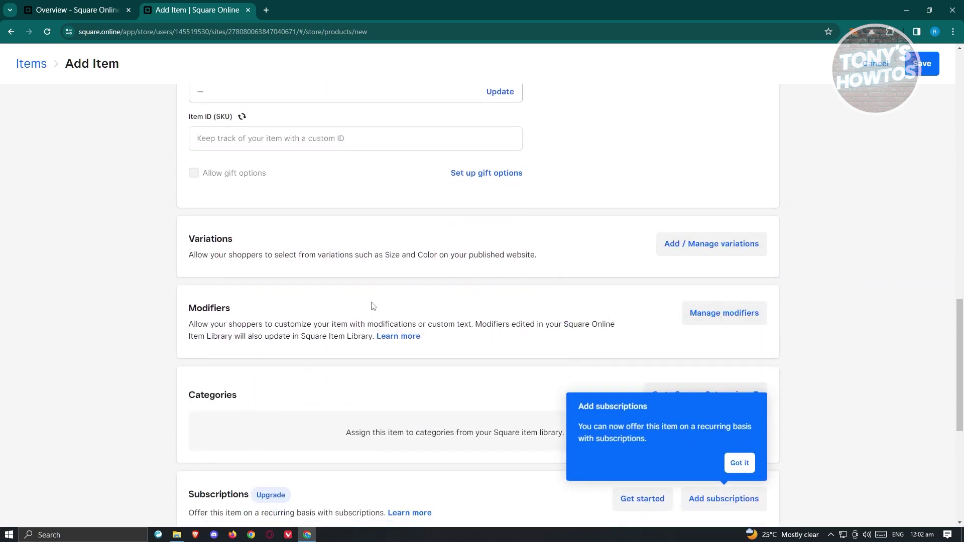
{"action": "scroll", "coordinate": [374, 306], "scroll_direction": "down", "scroll_amount": 5}
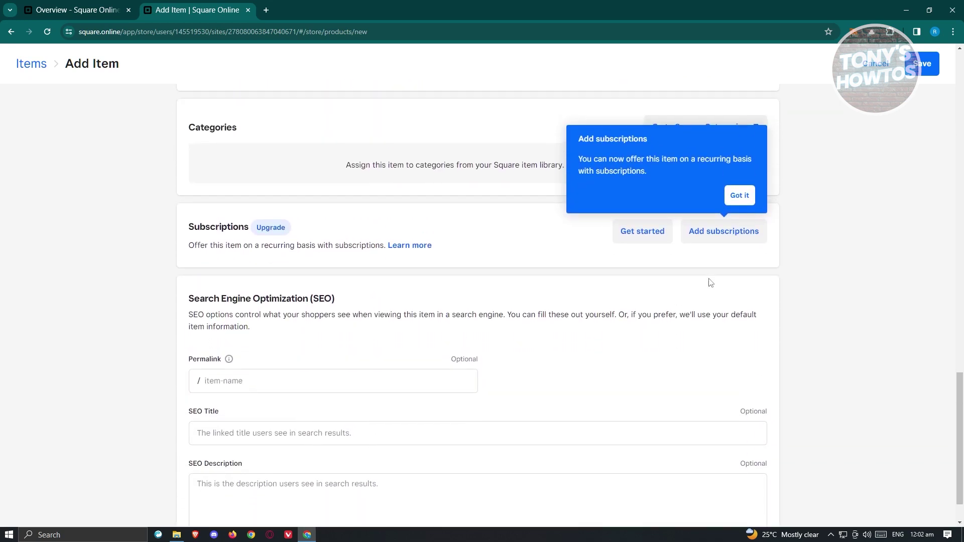
{"action": "scroll", "coordinate": [759, 340], "scroll_direction": "down", "scroll_amount": 1}
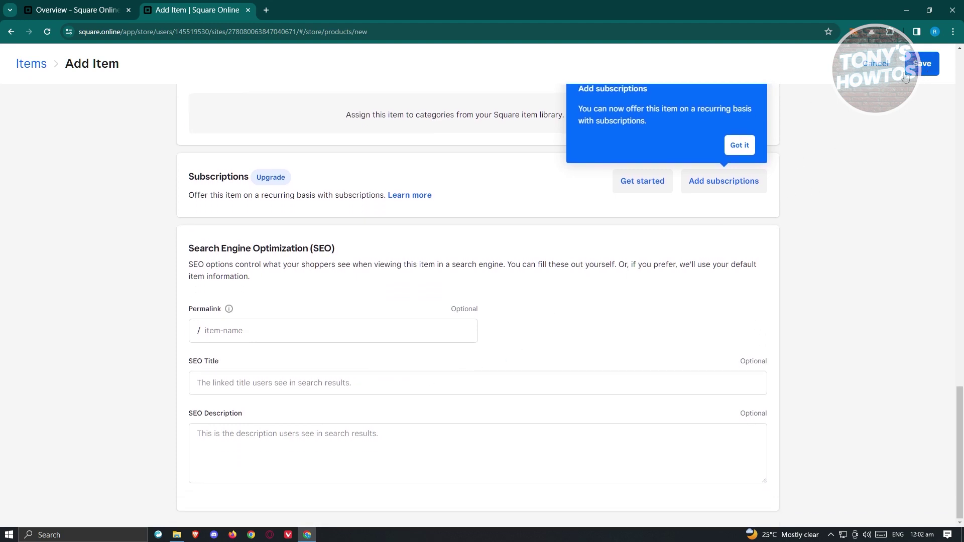
{"action": "left_click", "coordinate": [884, 73]}
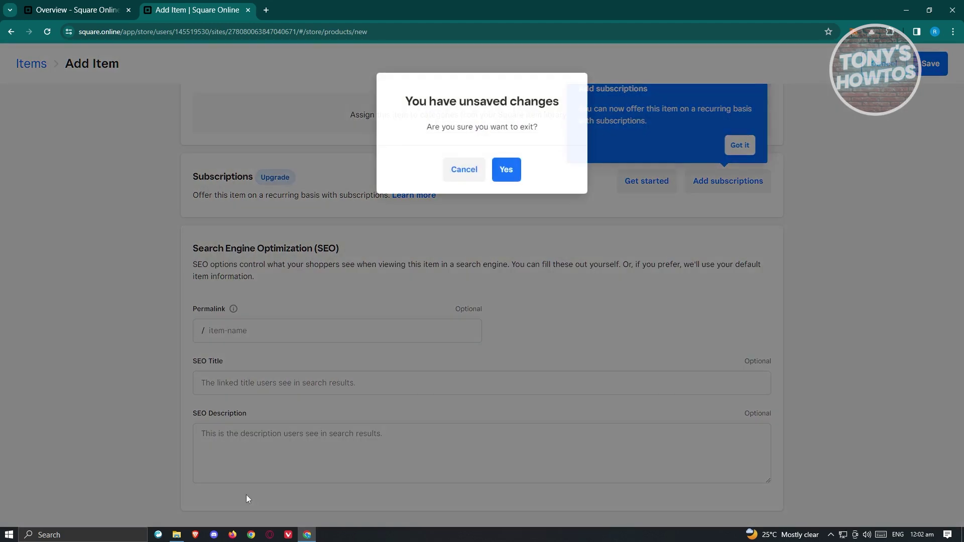
- Confirm exiting without saving, then return to the 'Overview - Square Online' tab
{"action": "left_click", "coordinate": [505, 169]}
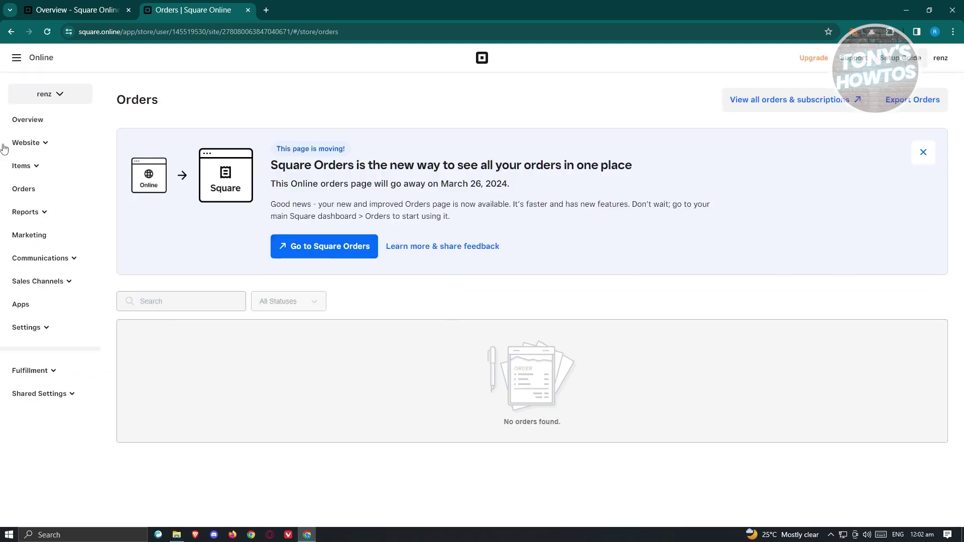
{"action": "left_click", "coordinate": [75, 11]}
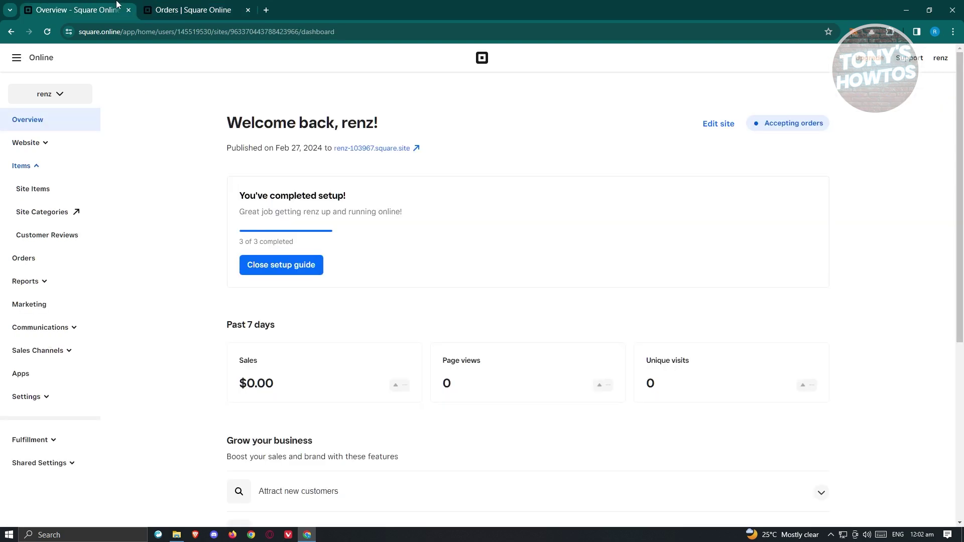
- Open Reports > Abandoned Carts and review its paid-feature upgrade notice
{"action": "left_click", "coordinate": [46, 287]}
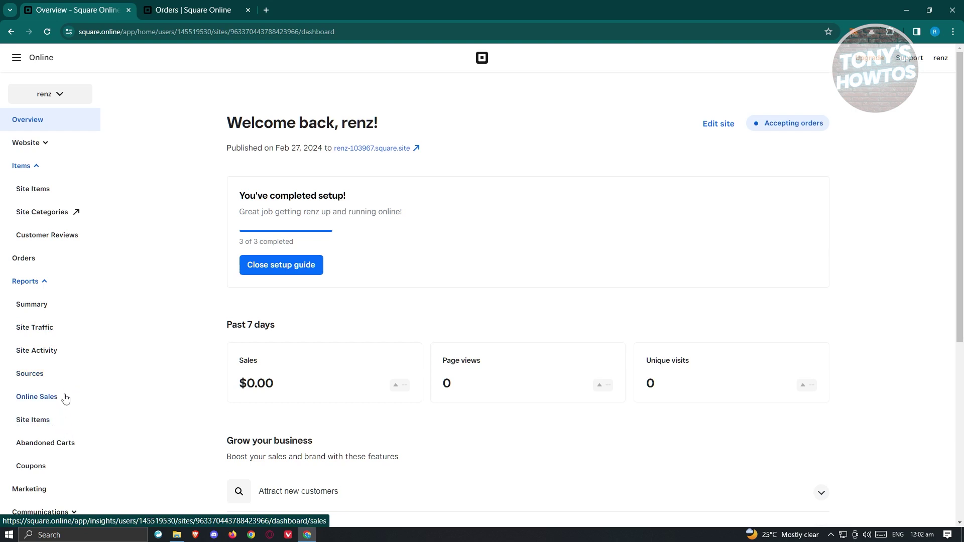
{"action": "scroll", "coordinate": [71, 417], "scroll_direction": "down", "scroll_amount": 1}
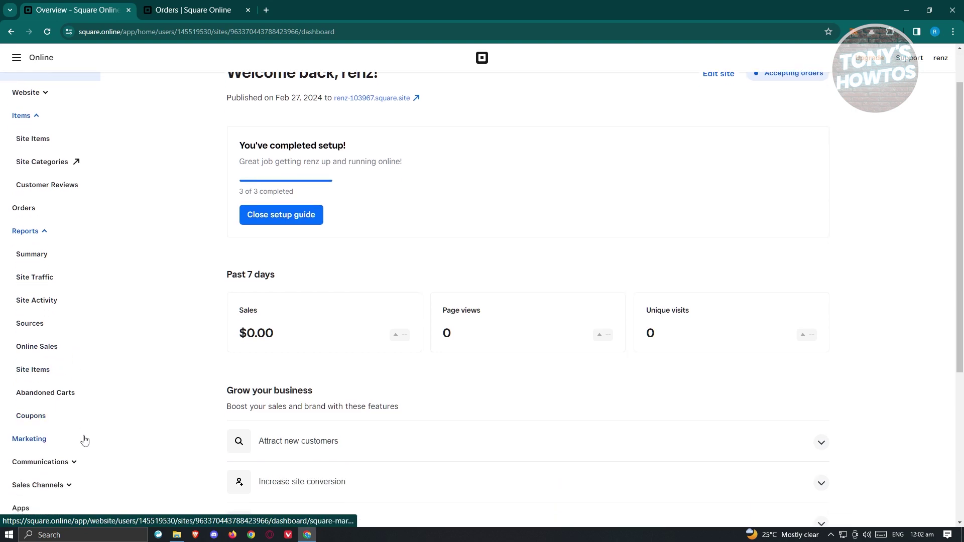
{"action": "left_click", "coordinate": [49, 393]}
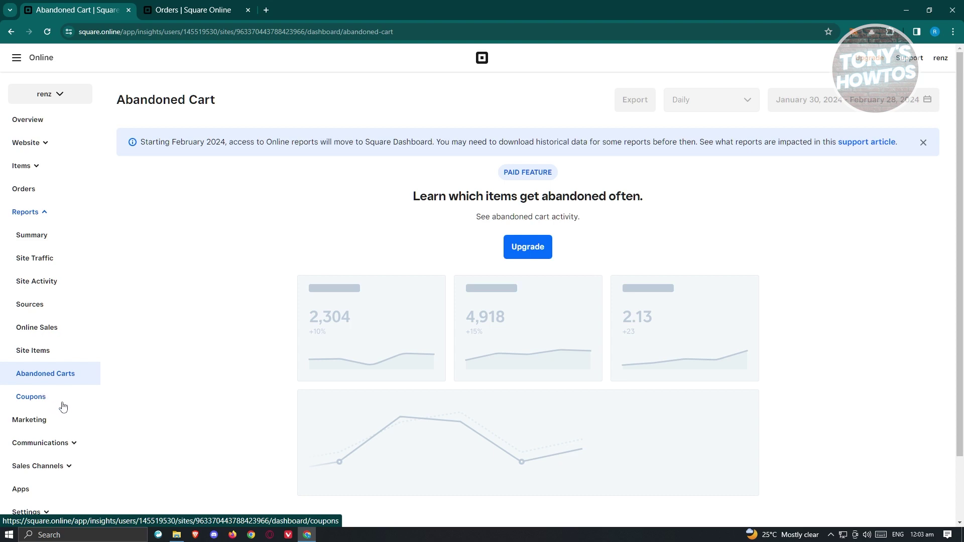
{"action": "scroll", "coordinate": [65, 396], "scroll_direction": "down", "scroll_amount": 1}
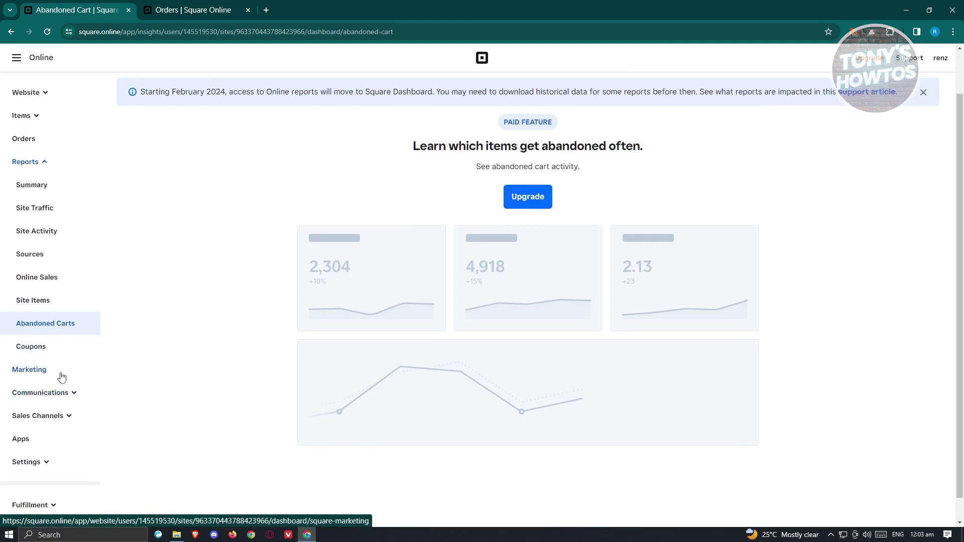
{"action": "scroll", "coordinate": [61, 378], "scroll_direction": "down", "scroll_amount": 1}
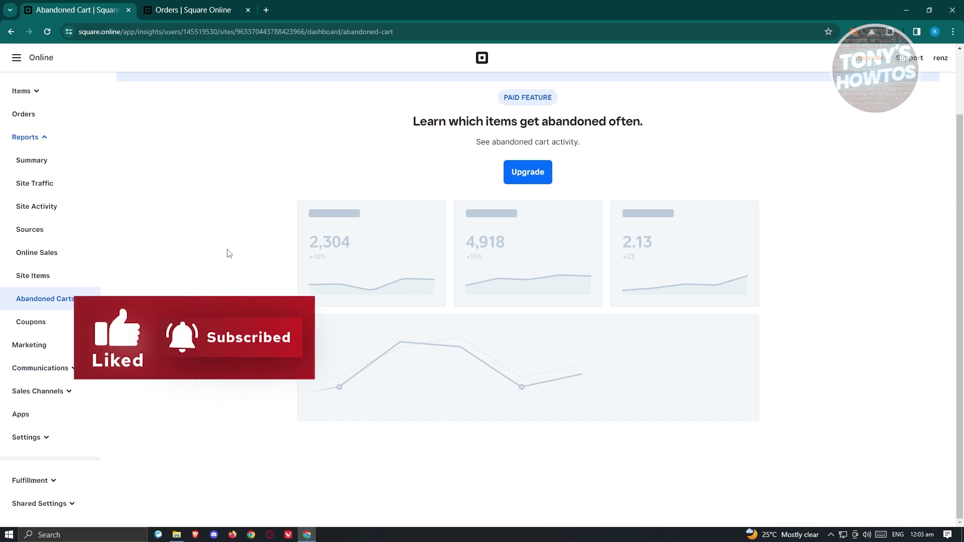
{"action": "scroll", "coordinate": [224, 268], "scroll_direction": "up", "scroll_amount": 3}
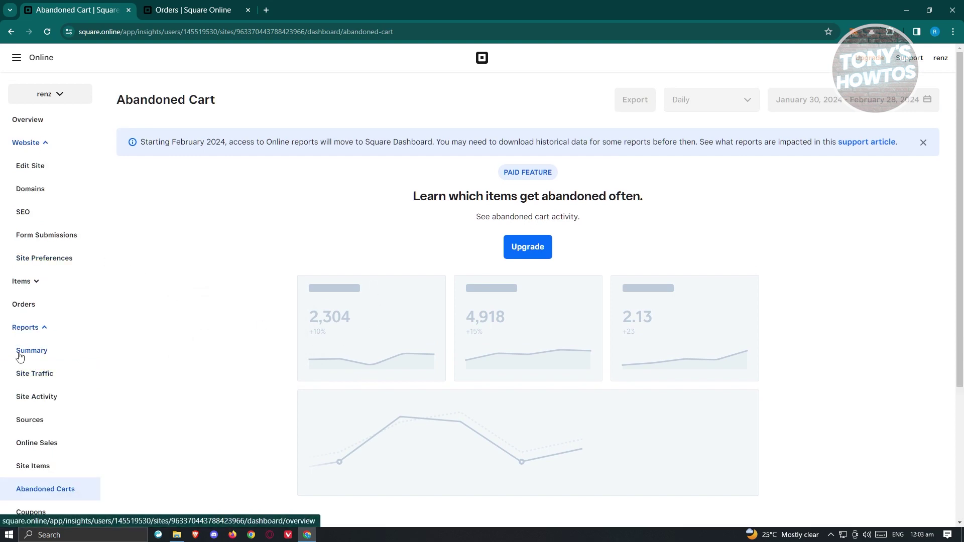
- Choose Add site from the site switcher panel to begin a new site
{"action": "left_click", "coordinate": [59, 96]}
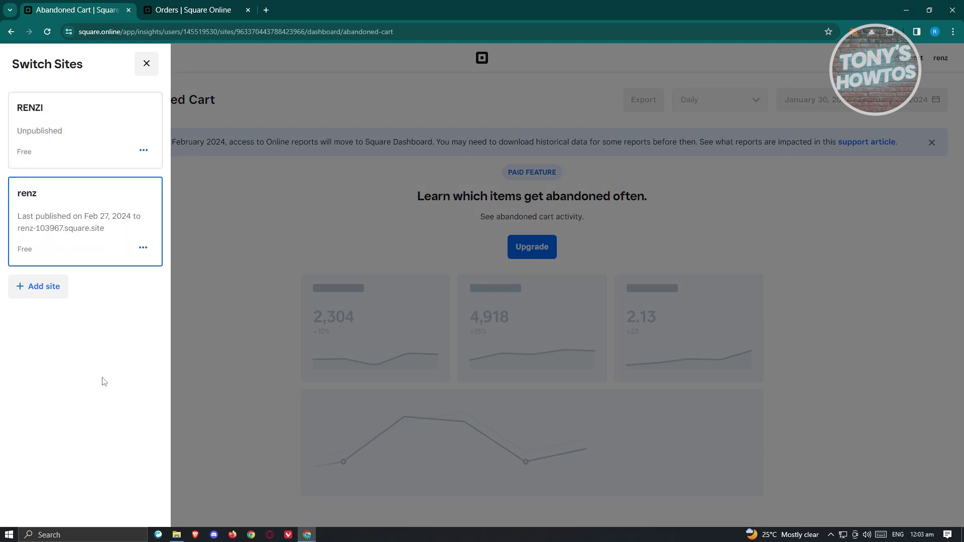
{"action": "left_click", "coordinate": [247, 221]}
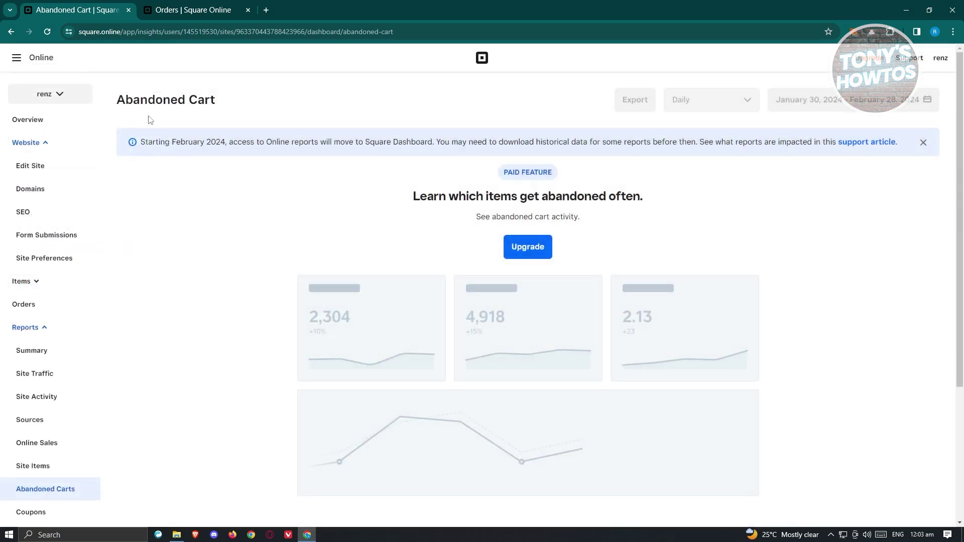
{"action": "left_click", "coordinate": [61, 99]}
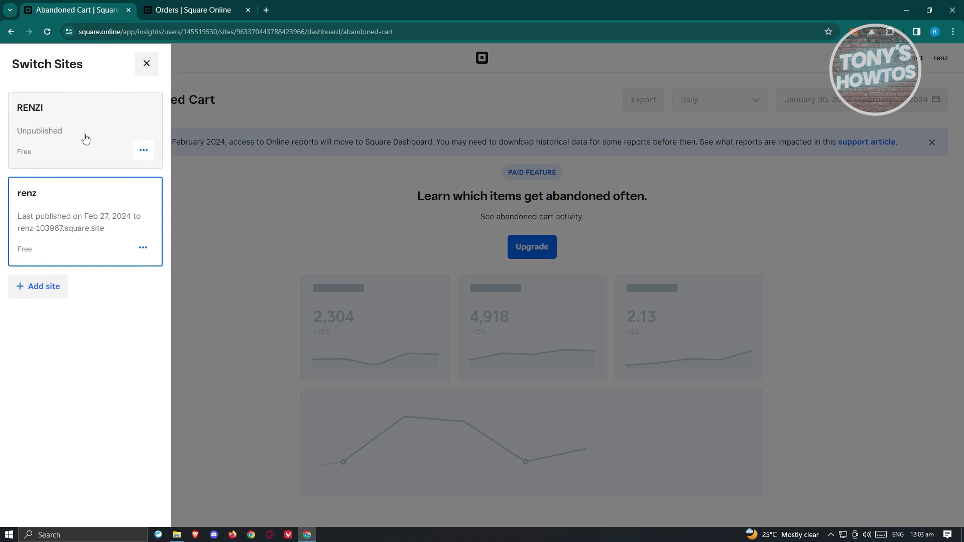
{"action": "left_click", "coordinate": [46, 286]}
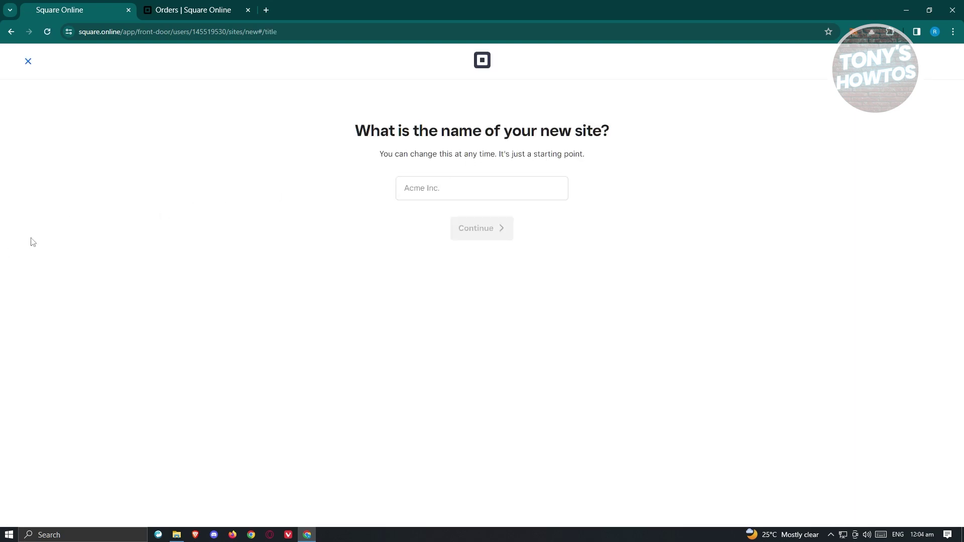
- Name the new site 'RENZI TEST SITE' and continue to the shipping location step
{"action": "left_click", "coordinate": [470, 188]}
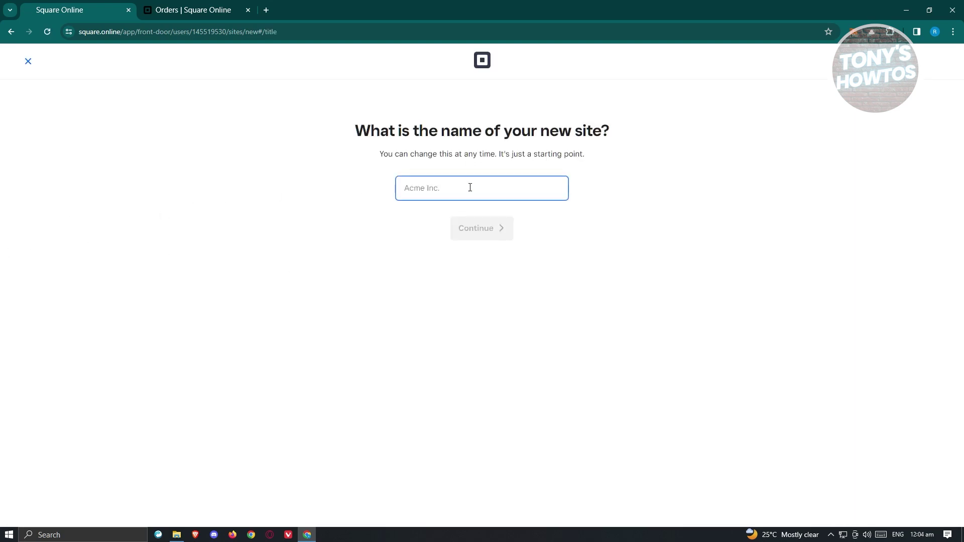
{"action": "type", "text": "RENZI TEST SIT"}
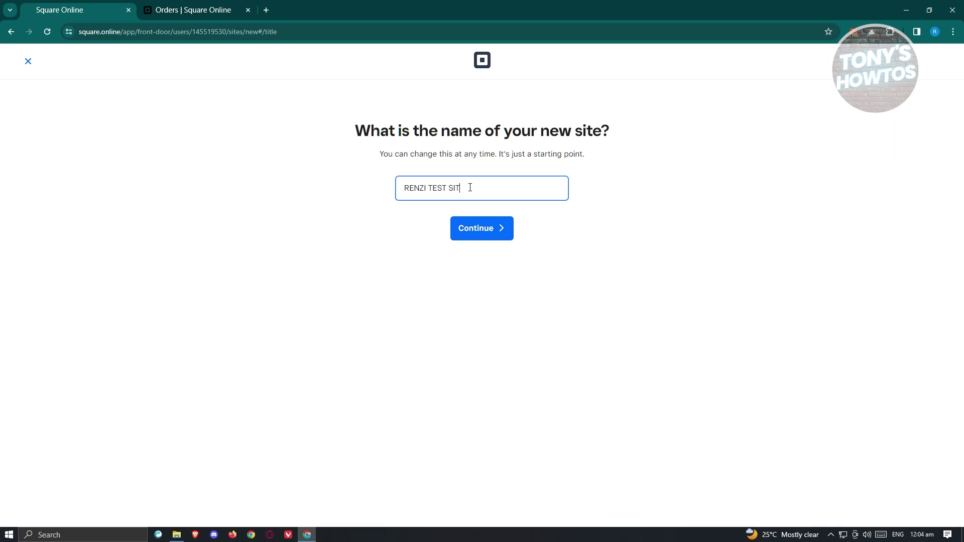
{"action": "type", "text": "E"}
{"action": "left_click", "coordinate": [482, 228]}
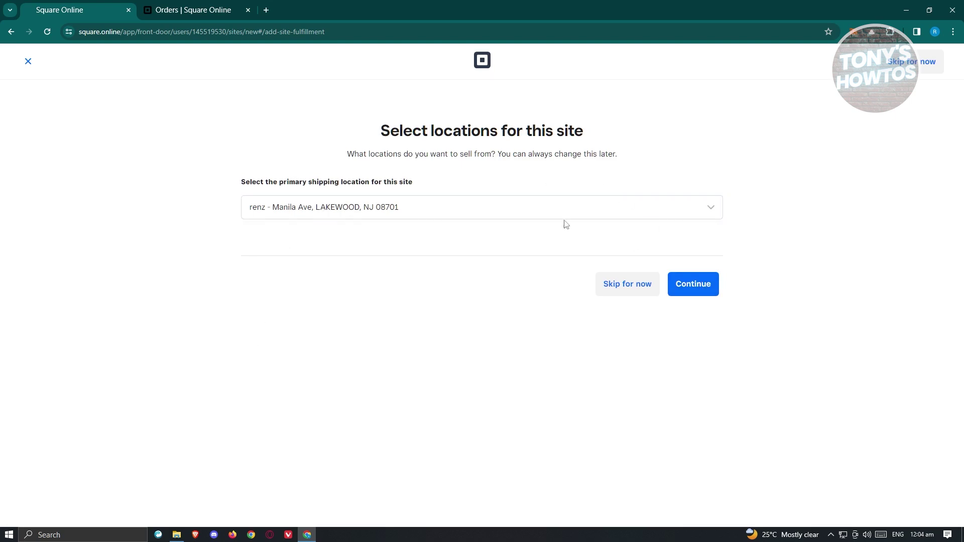
{"action": "left_click", "coordinate": [526, 211]}
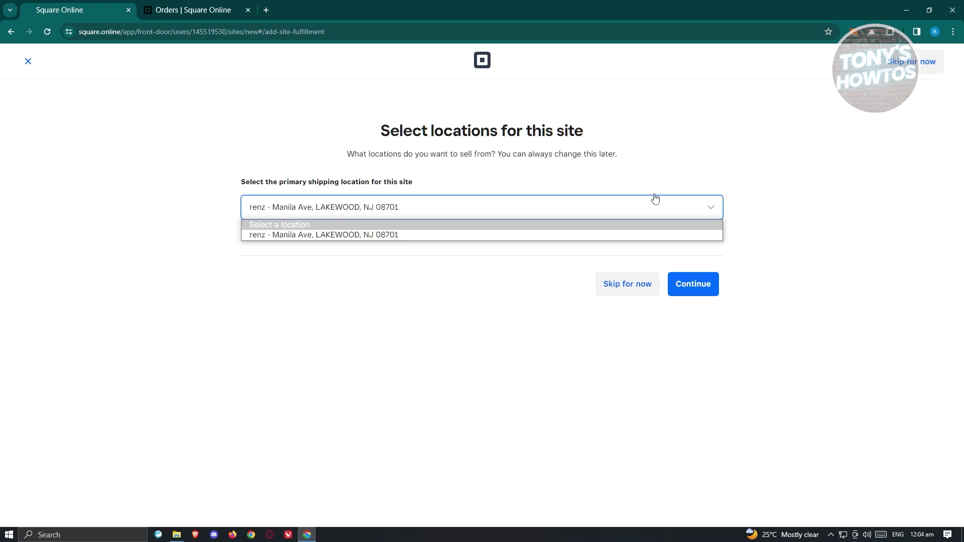
- Keep the existing store as the primary shipping location and create RENZI TEST SITE
{"action": "left_click", "coordinate": [693, 285]}
{"action": "left_click", "coordinate": [693, 284]}
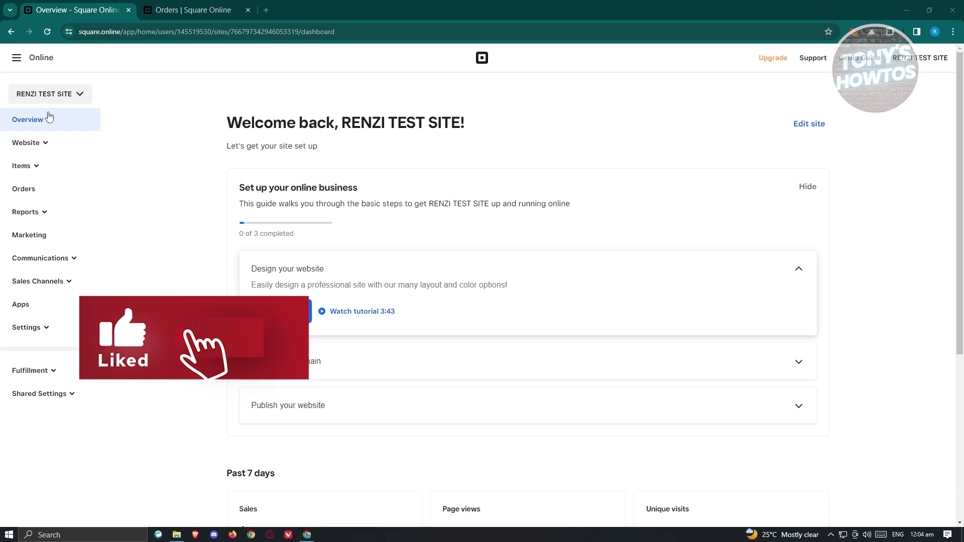
{"action": "left_click", "coordinate": [44, 143]}
- Choose Edit Site under Website to open RENZI TEST SITE's home page in the editor
{"action": "left_click", "coordinate": [28, 167]}
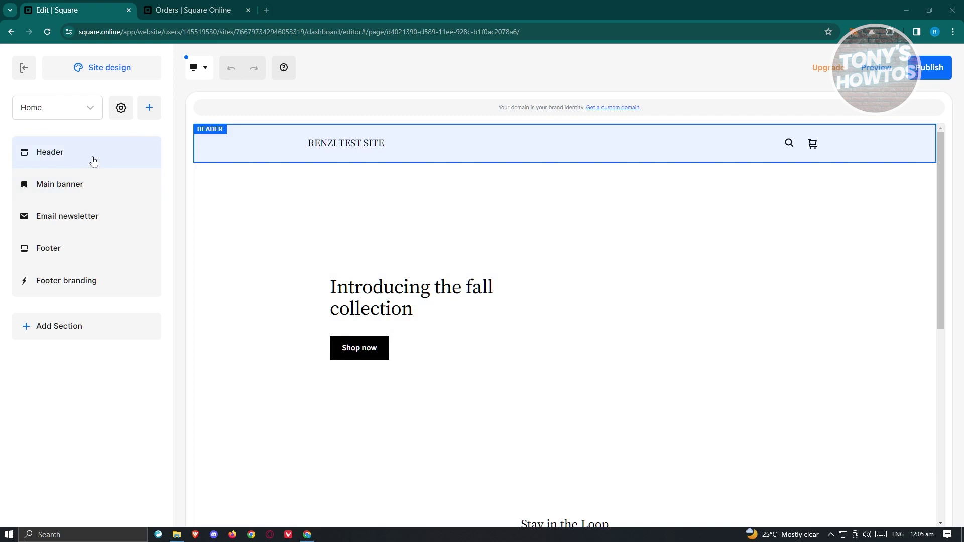
{"action": "left_click", "coordinate": [93, 161]}
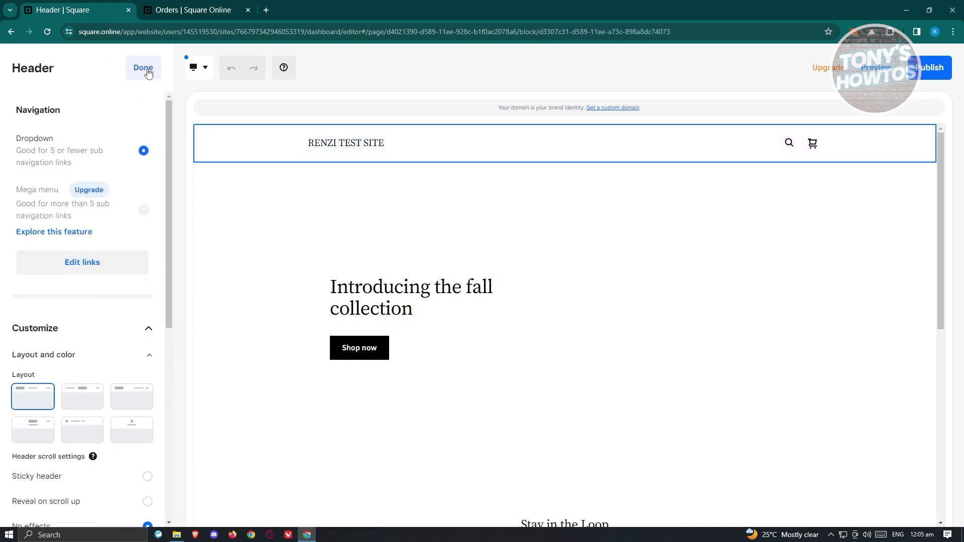
- Switch the header to the second layout tile so RENZI TEST SITE is centered
{"action": "left_click", "coordinate": [144, 68]}
{"action": "left_click", "coordinate": [93, 157]}
{"action": "scroll", "coordinate": [118, 191], "scroll_direction": "down", "scroll_amount": 6}
{"action": "scroll", "coordinate": [57, 187], "scroll_direction": "up", "scroll_amount": 2}
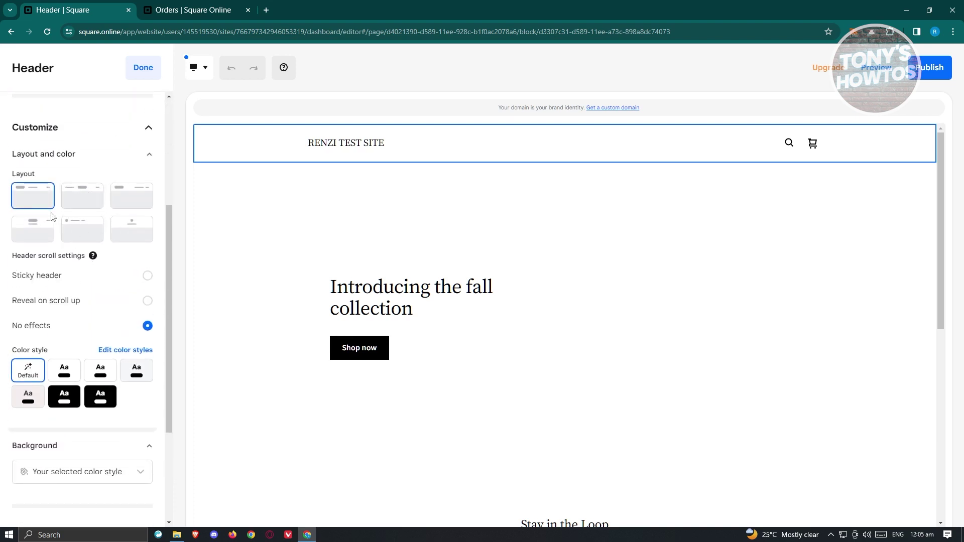
{"action": "left_click", "coordinate": [88, 196]}
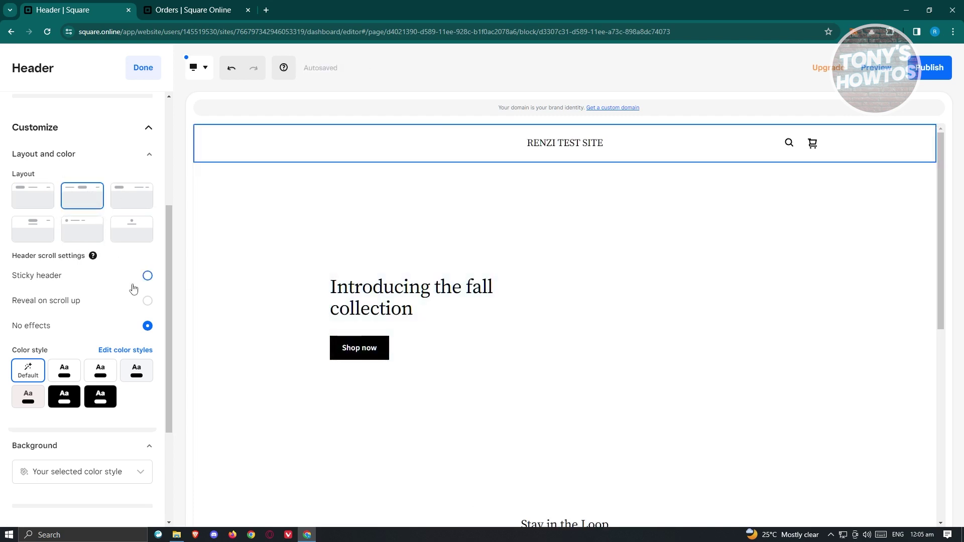
{"action": "scroll", "coordinate": [112, 279], "scroll_direction": "down", "scroll_amount": 1}
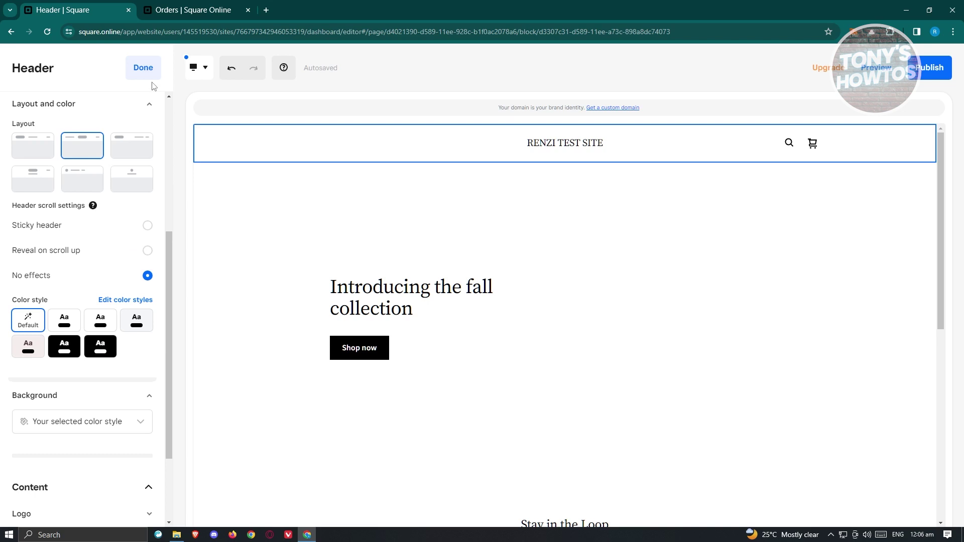
{"action": "left_click", "coordinate": [143, 69]}
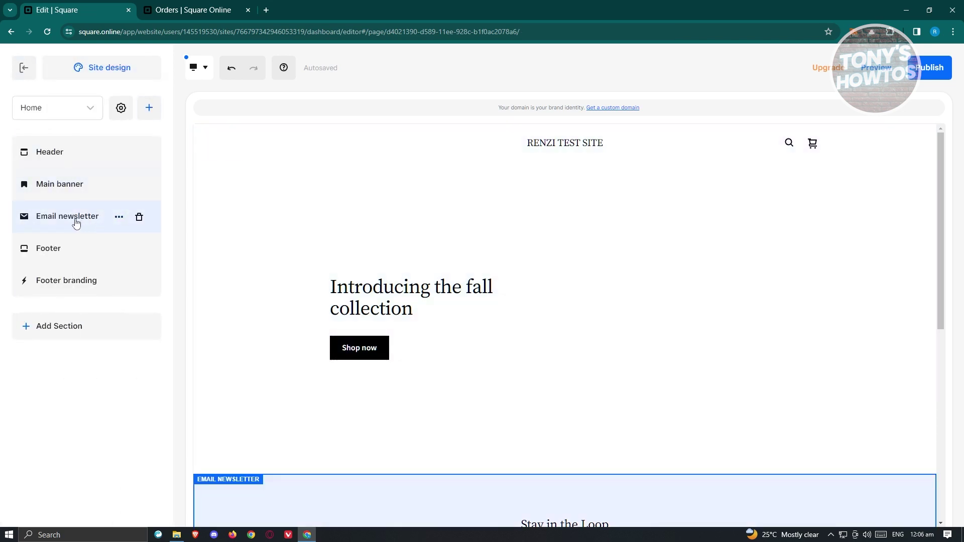
{"action": "left_click", "coordinate": [75, 221]}
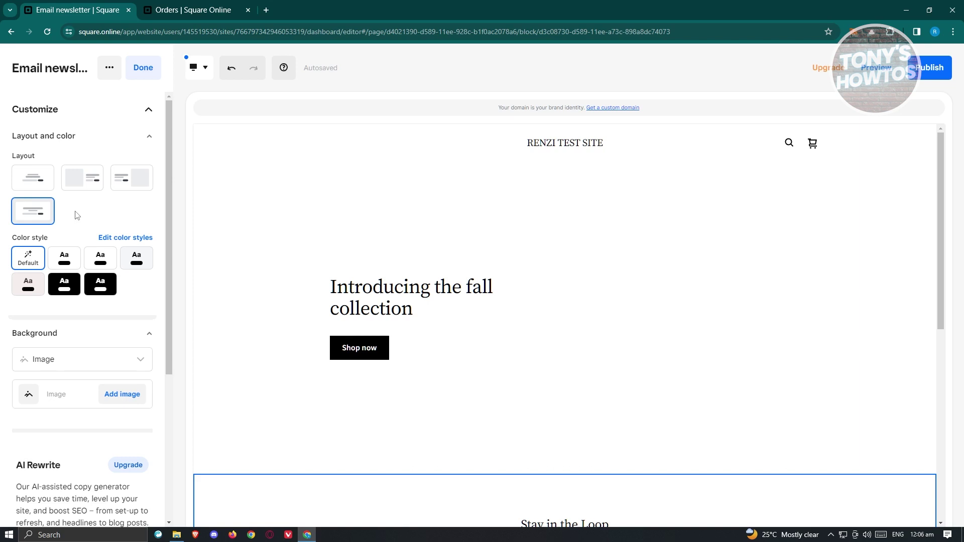
{"action": "scroll", "coordinate": [134, 303], "scroll_direction": "down", "scroll_amount": 1}
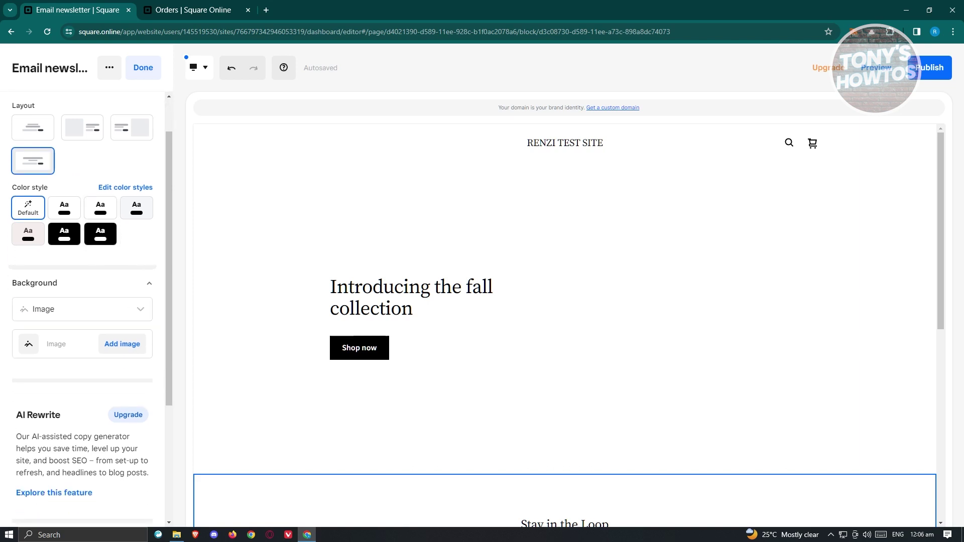
{"action": "scroll", "coordinate": [80, 314], "scroll_direction": "down", "scroll_amount": 4}
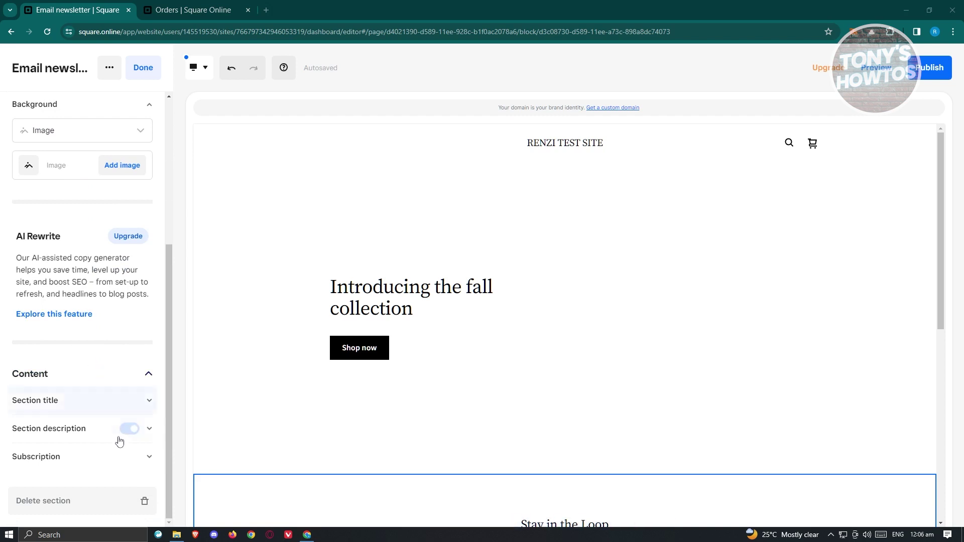
{"action": "mouse_move", "coordinate": [118, 427]}
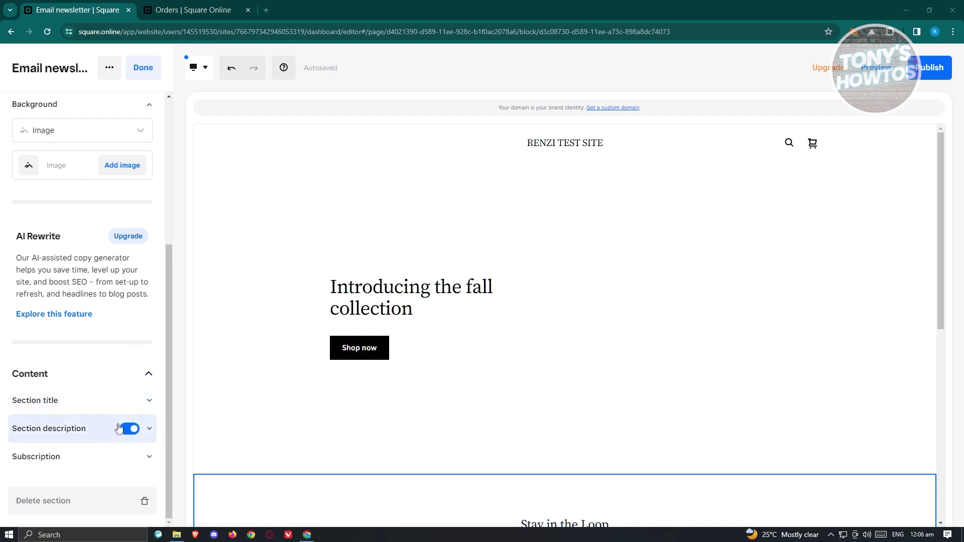
{"action": "left_click", "coordinate": [145, 73]}
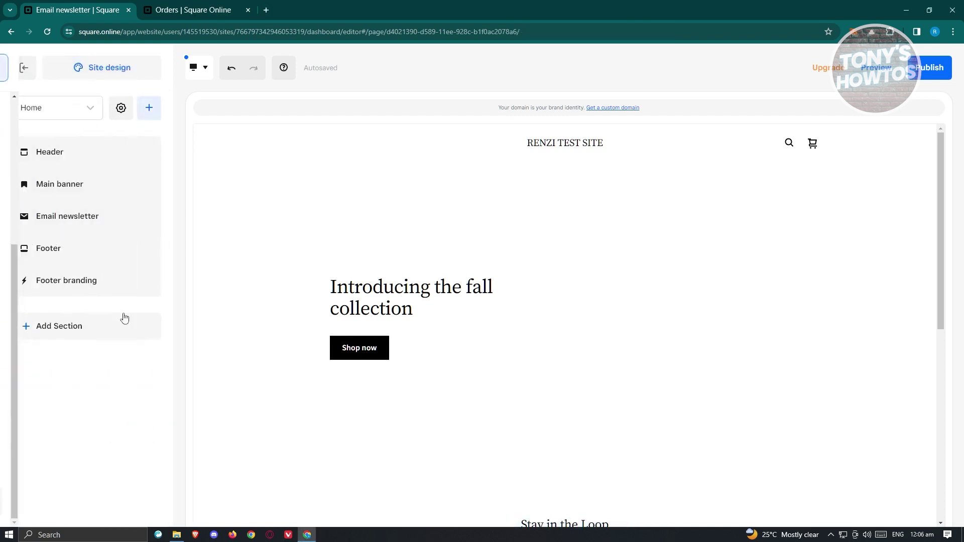
- Add a new section below the newsletter signup and make it a Text and image section
{"action": "left_click", "coordinate": [69, 337]}
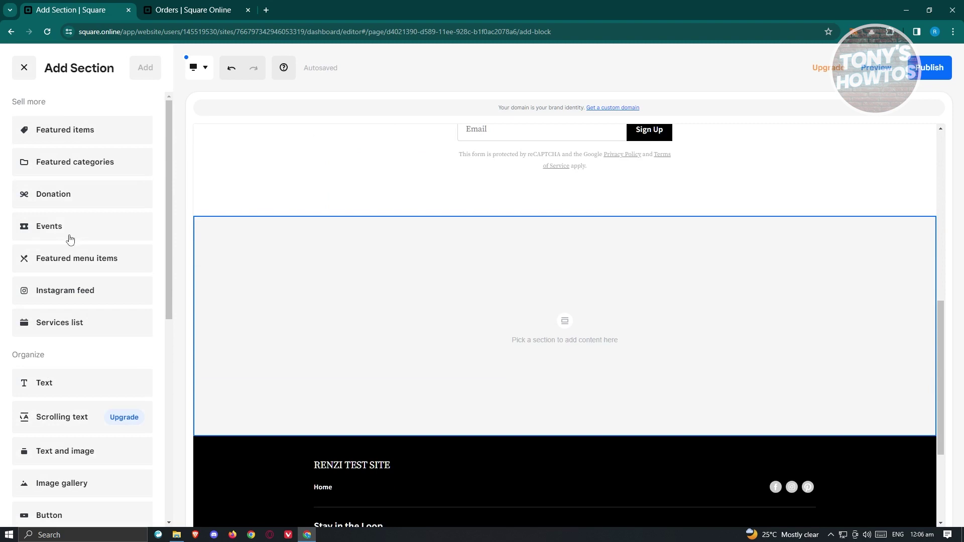
{"action": "scroll", "coordinate": [72, 393], "scroll_direction": "down", "scroll_amount": 6}
{"action": "scroll", "coordinate": [32, 291], "scroll_direction": "up", "scroll_amount": 3}
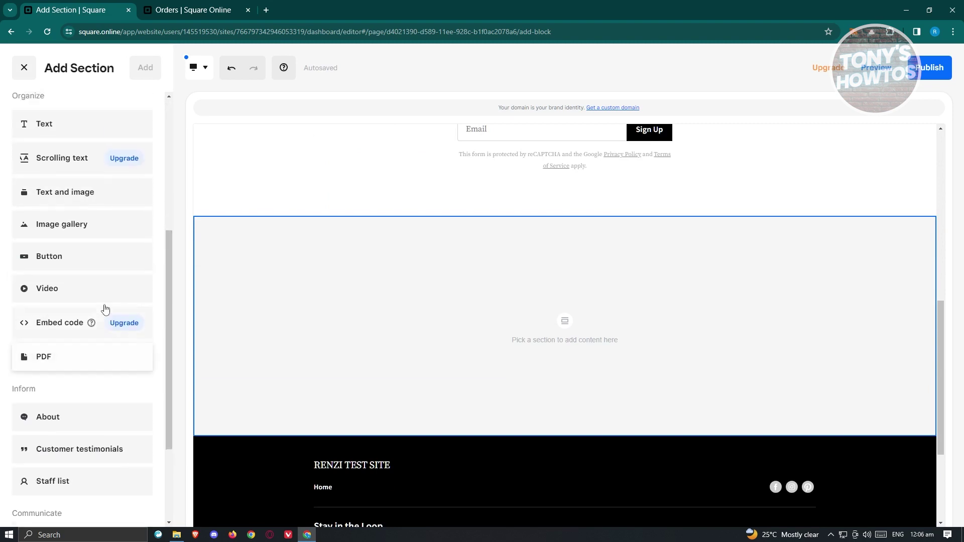
{"action": "scroll", "coordinate": [96, 281], "scroll_direction": "down", "scroll_amount": 3}
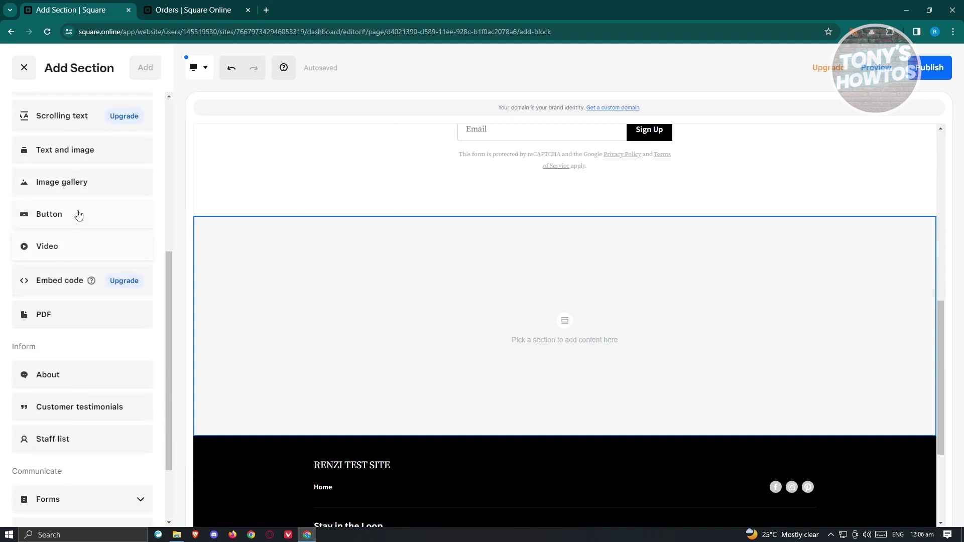
{"action": "scroll", "coordinate": [77, 213], "scroll_direction": "down", "scroll_amount": 2}
{"action": "scroll", "coordinate": [81, 213], "scroll_direction": "up", "scroll_amount": 4}
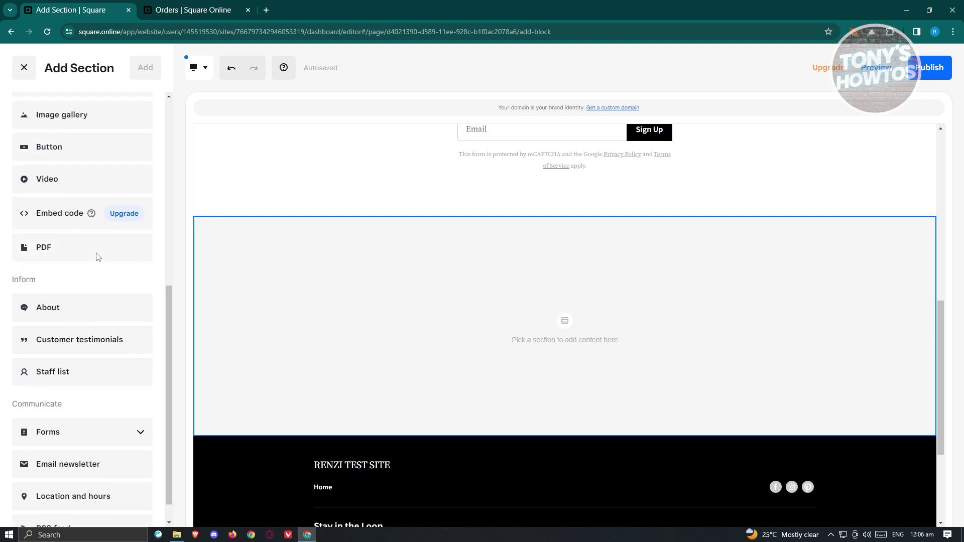
{"action": "scroll", "coordinate": [85, 346], "scroll_direction": "up", "scroll_amount": 4}
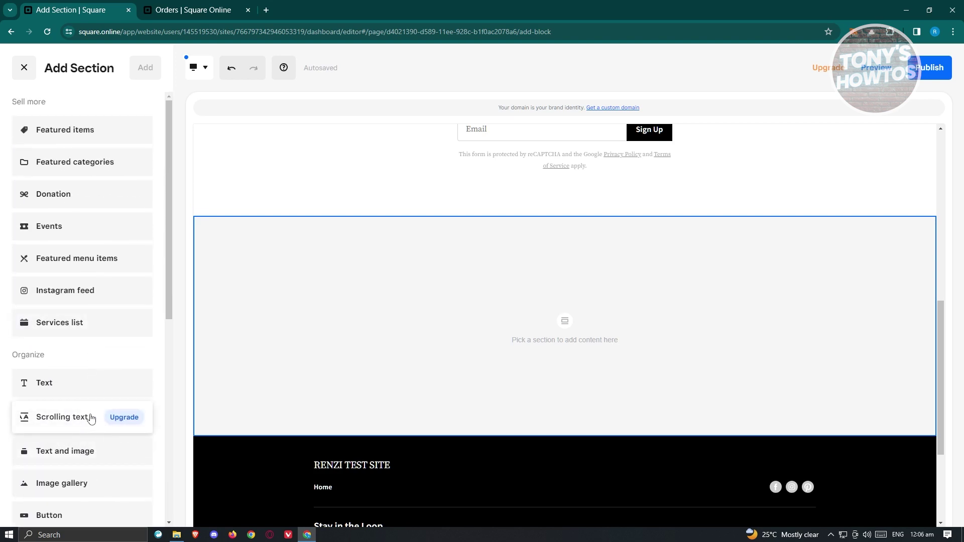
{"action": "scroll", "coordinate": [86, 418], "scroll_direction": "down", "scroll_amount": 2}
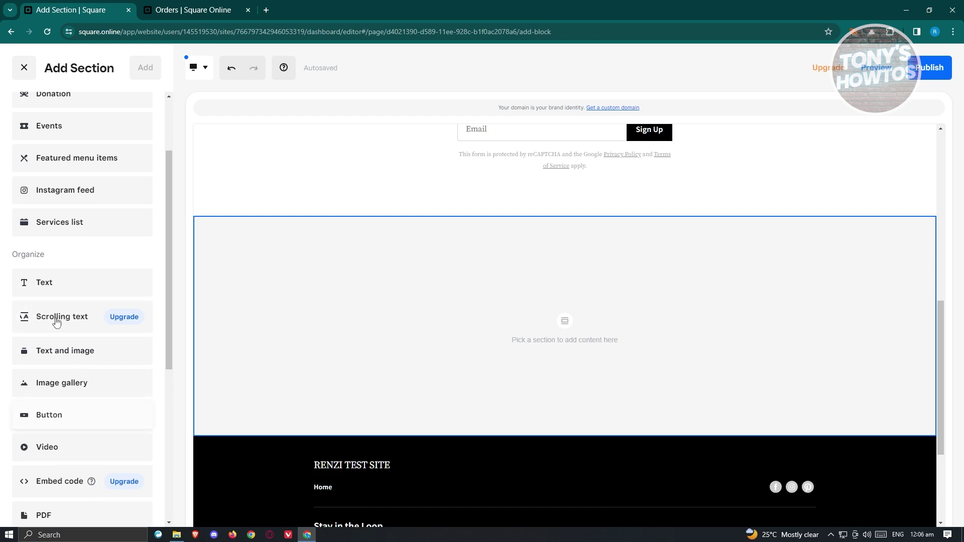
{"action": "scroll", "coordinate": [81, 341], "scroll_direction": "down", "scroll_amount": 6}
{"action": "scroll", "coordinate": [105, 386], "scroll_direction": "up", "scroll_amount": 8}
{"action": "scroll", "coordinate": [90, 394], "scroll_direction": "down", "scroll_amount": 4}
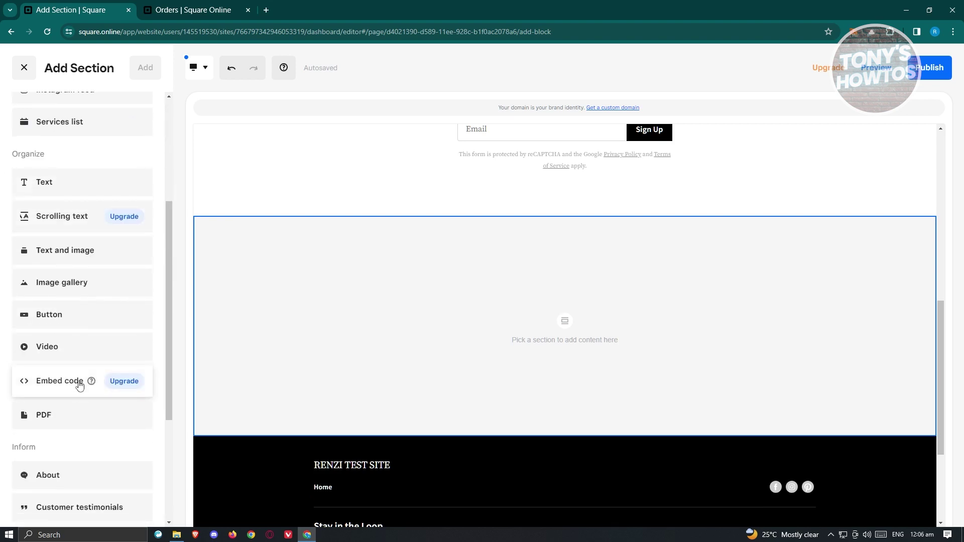
{"action": "scroll", "coordinate": [77, 394], "scroll_direction": "up", "scroll_amount": 1}
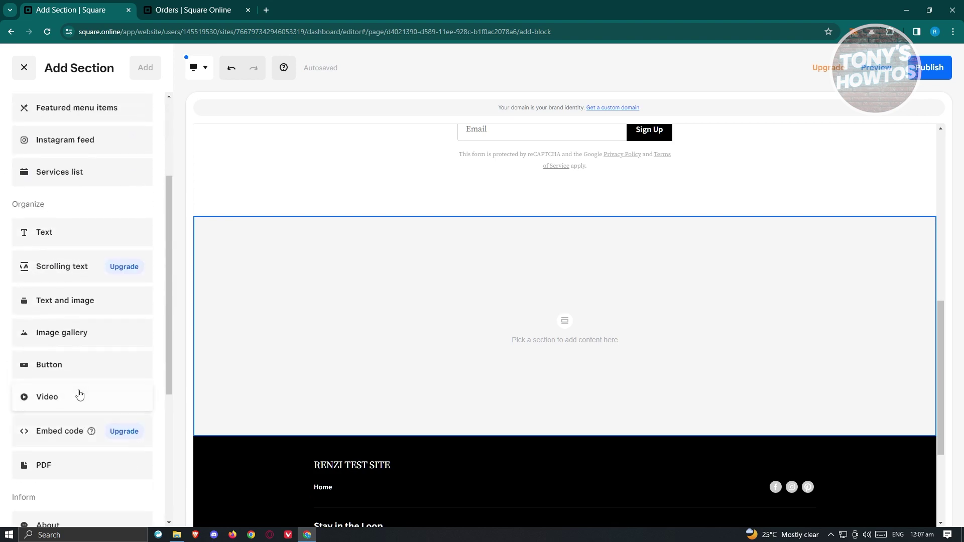
{"action": "left_click", "coordinate": [97, 308]}
- Choose the two-column layout with headings above images and add the section
{"action": "left_click", "coordinate": [44, 327]}
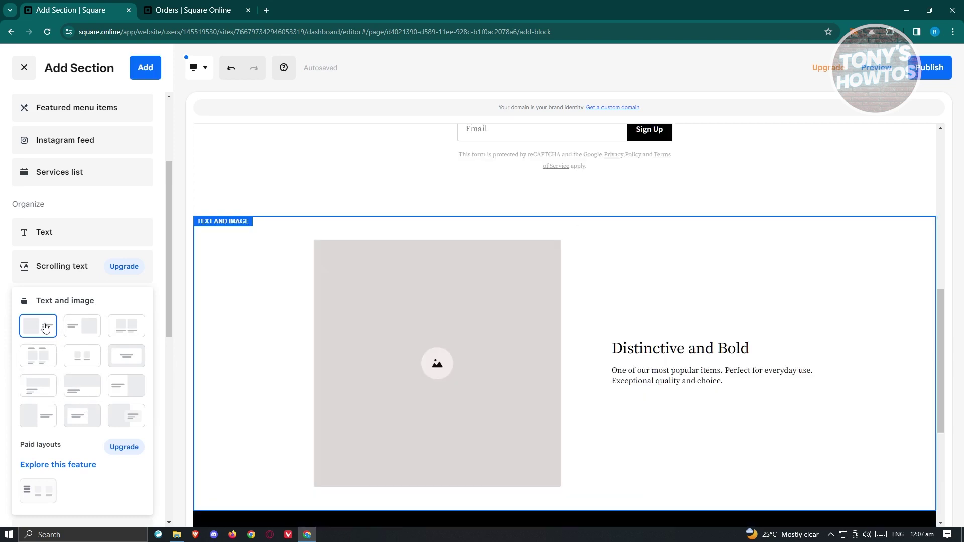
{"action": "left_click", "coordinate": [35, 366]}
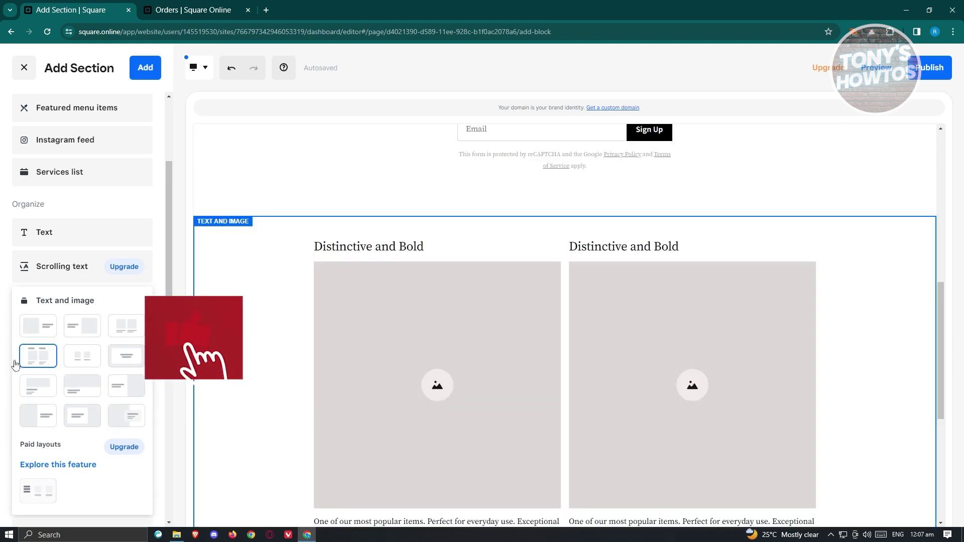
{"action": "scroll", "coordinate": [63, 441], "scroll_direction": "down", "scroll_amount": 2}
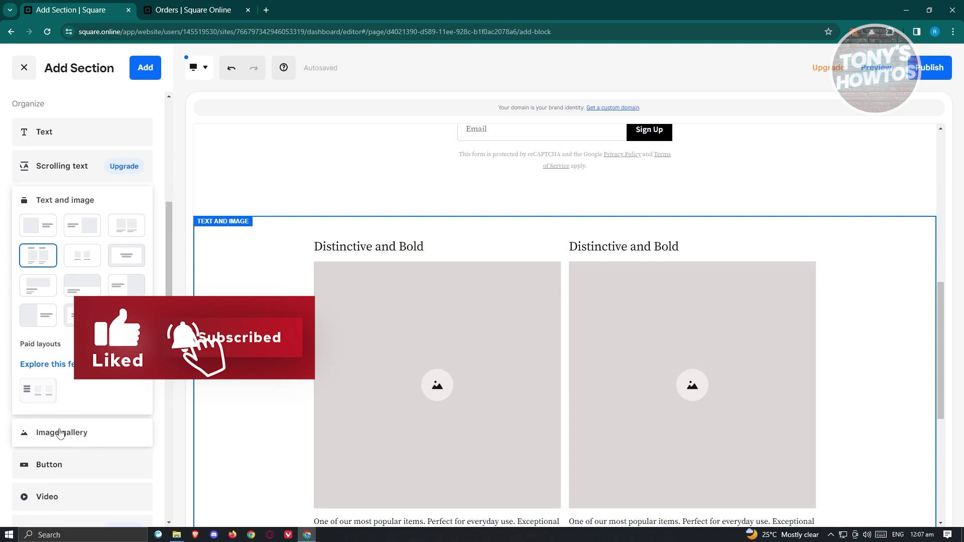
{"action": "scroll", "coordinate": [71, 286], "scroll_direction": "up", "scroll_amount": 1}
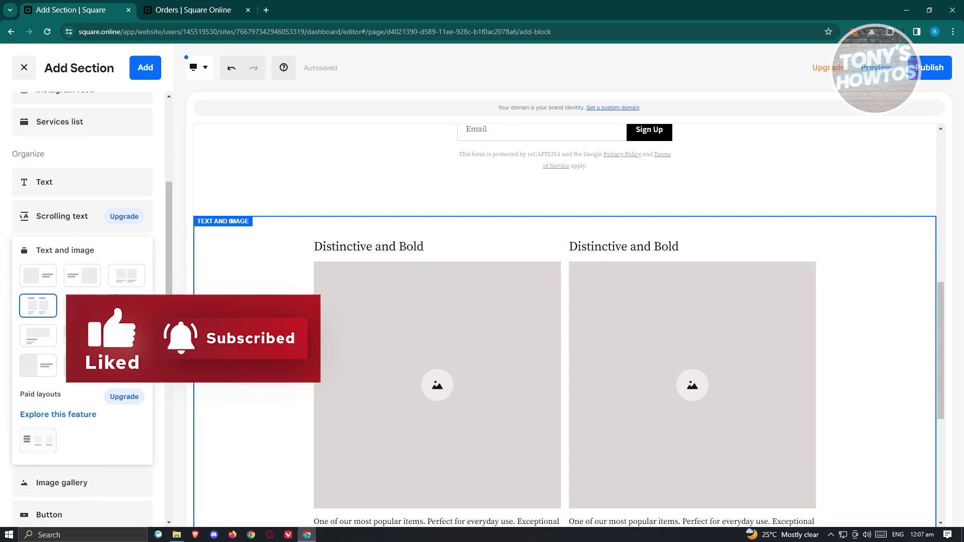
{"action": "left_click", "coordinate": [145, 68]}
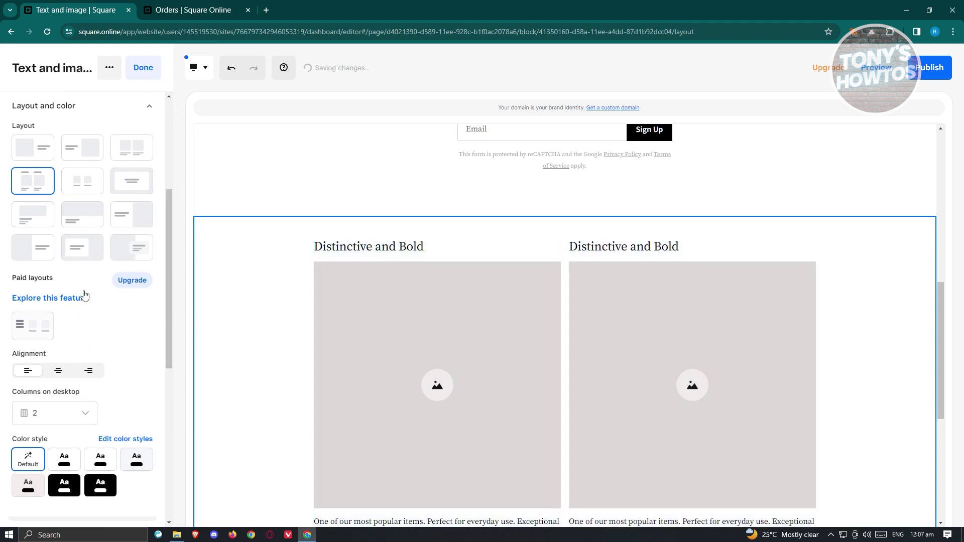
- Keep the second Distinctive and Bold column buttonless, toggling View products on then off, and finish
{"action": "scroll", "coordinate": [114, 365], "scroll_direction": "down", "scroll_amount": 3}
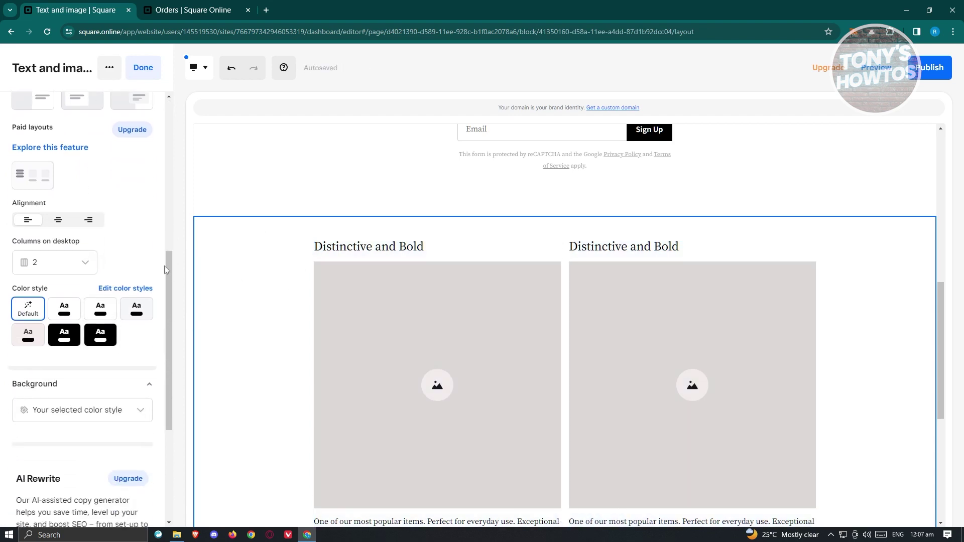
{"action": "scroll", "coordinate": [138, 275], "scroll_direction": "down", "scroll_amount": 3}
{"action": "scroll", "coordinate": [128, 257], "scroll_direction": "up", "scroll_amount": 1}
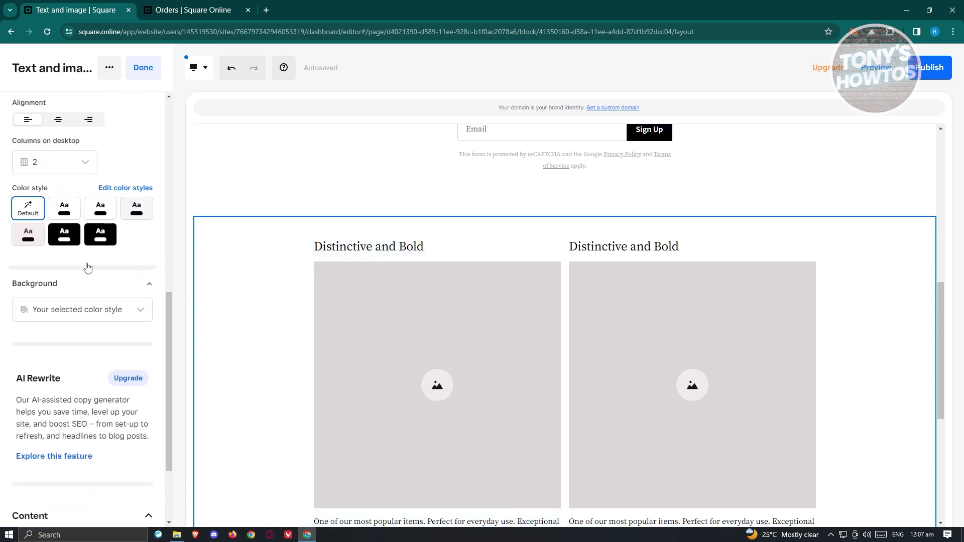
{"action": "scroll", "coordinate": [93, 261], "scroll_direction": "up", "scroll_amount": 8}
{"action": "scroll", "coordinate": [56, 206], "scroll_direction": "up", "scroll_amount": 1}
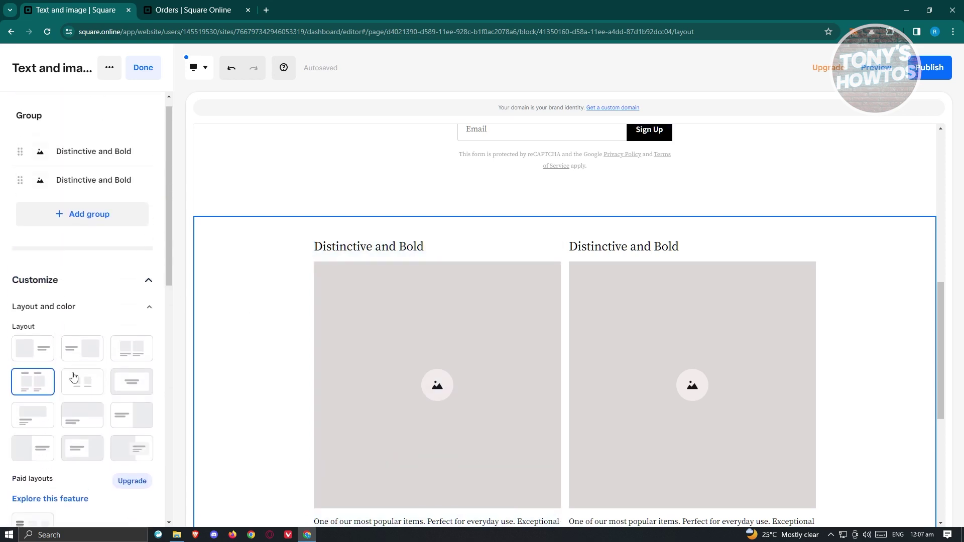
{"action": "left_click", "coordinate": [76, 180]}
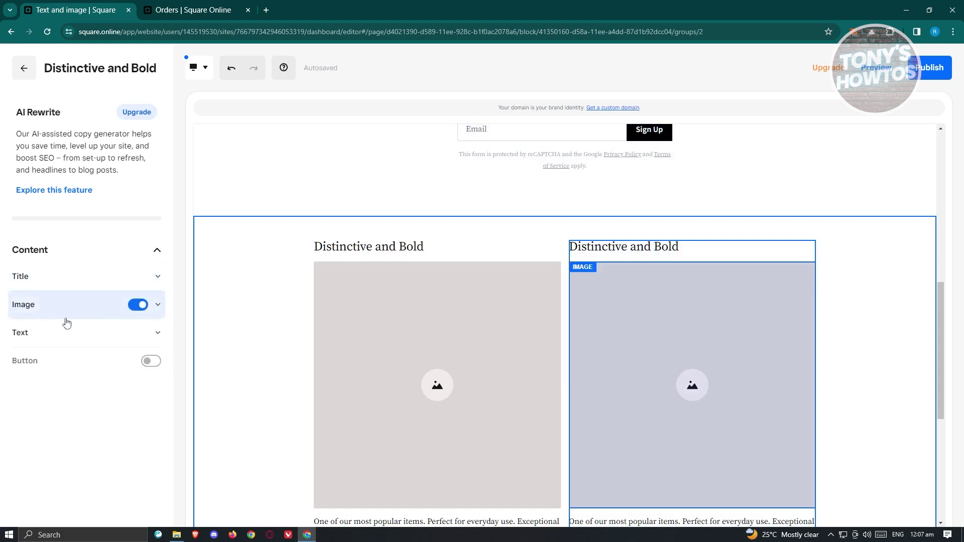
{"action": "left_click", "coordinate": [151, 361]}
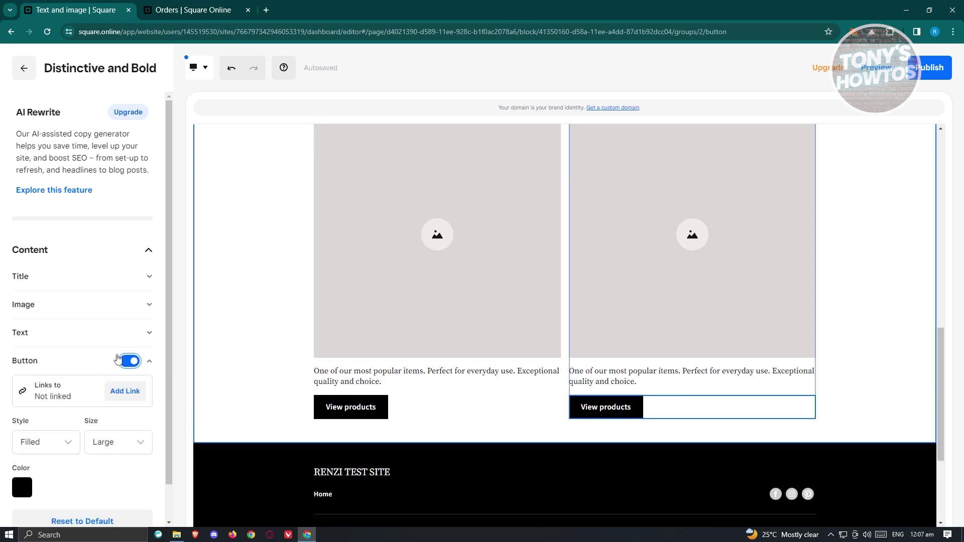
{"action": "left_click", "coordinate": [128, 364]}
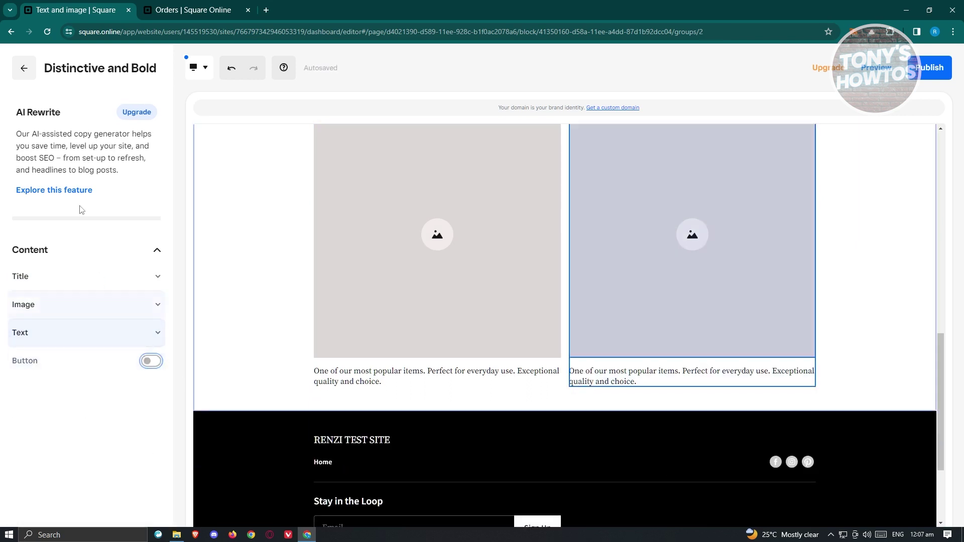
{"action": "left_click", "coordinate": [23, 71]}
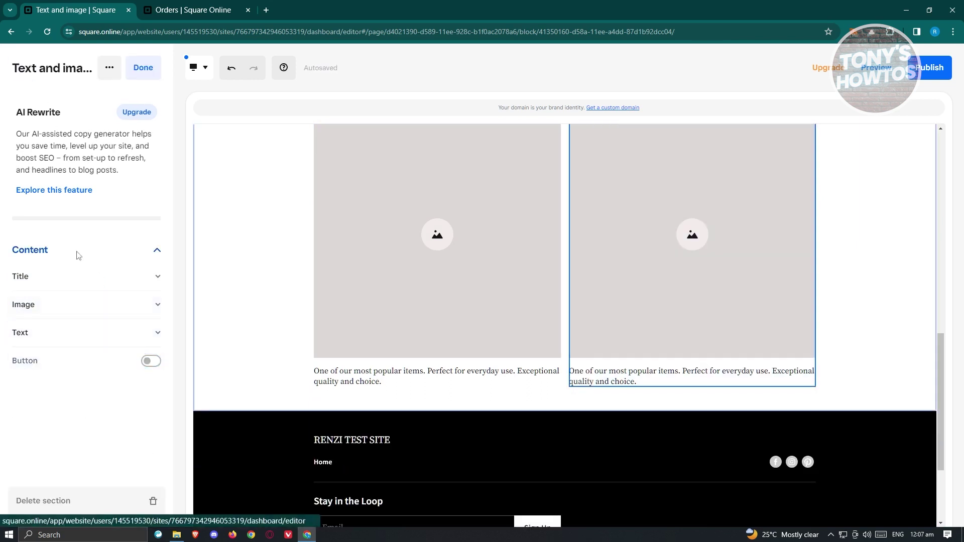
{"action": "left_click", "coordinate": [143, 67]}
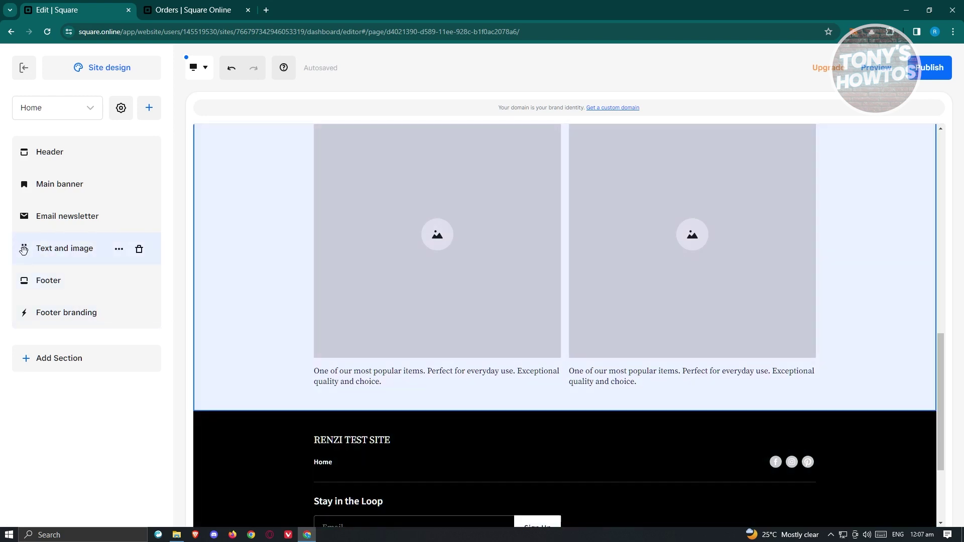
{"action": "left_click_drag", "start_coordinate": [24, 250], "coordinate": [30, 326]}
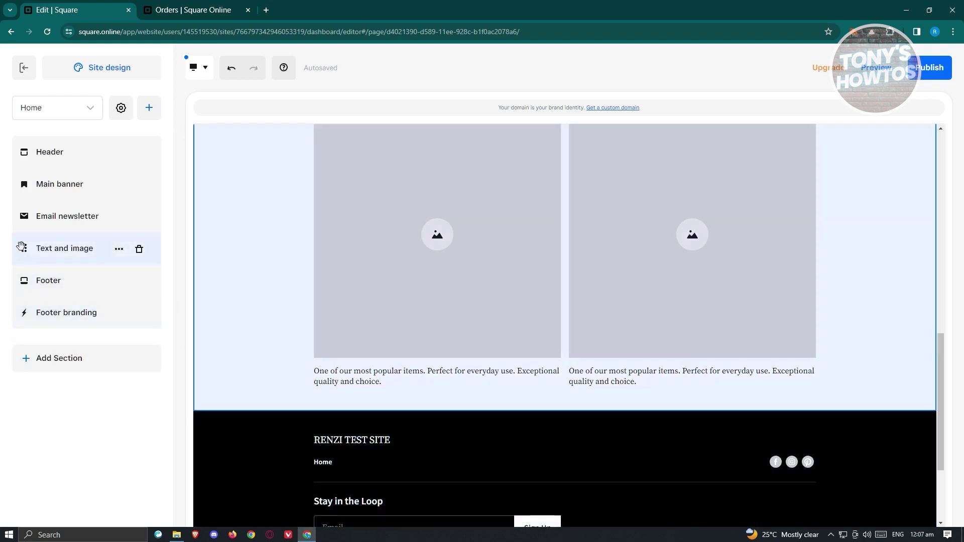
{"action": "left_click_drag", "start_coordinate": [22, 247], "coordinate": [27, 281]}
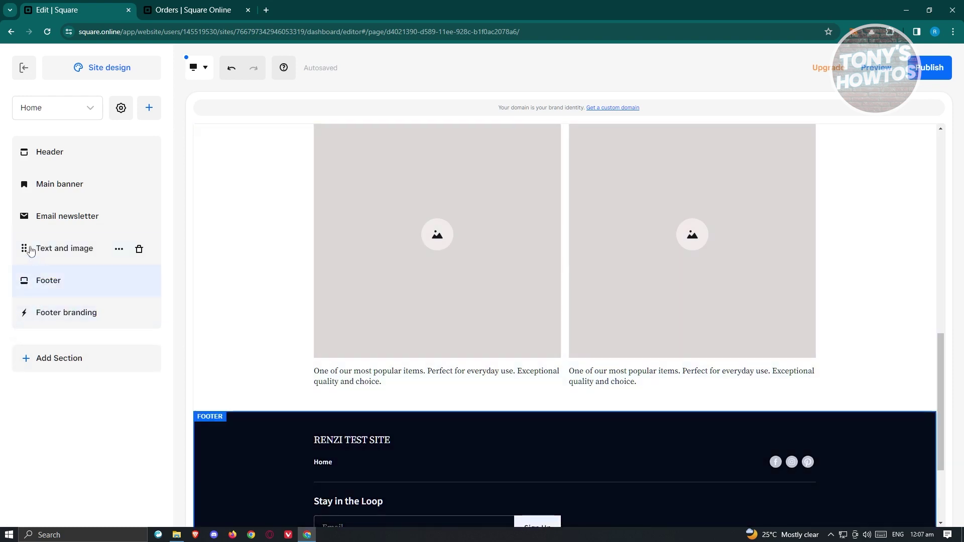
{"action": "mouse_move", "coordinate": [26, 246]}
{"action": "left_mouse_down"}
{"action": "mouse_move", "coordinate": [37, 291]}
{"action": "mouse_move", "coordinate": [35, 204]}
{"action": "mouse_move", "coordinate": [43, 215]}
{"action": "mouse_move", "coordinate": [24, 198]}
{"action": "mouse_move", "coordinate": [23, 176]}
{"action": "mouse_move", "coordinate": [15, 280]}
{"action": "mouse_move", "coordinate": [17, 258]}
{"action": "left_mouse_up"}
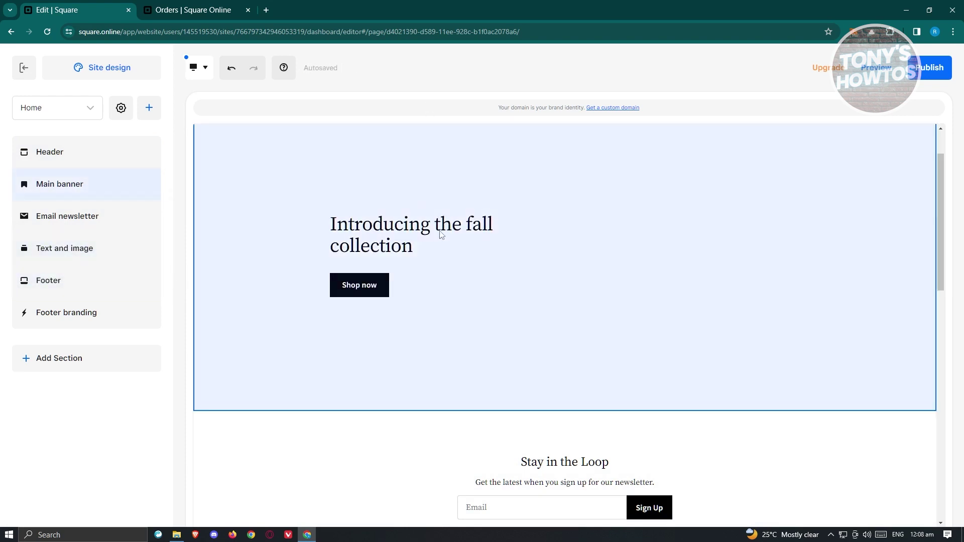
{"action": "mouse_move", "coordinate": [20, 199]}
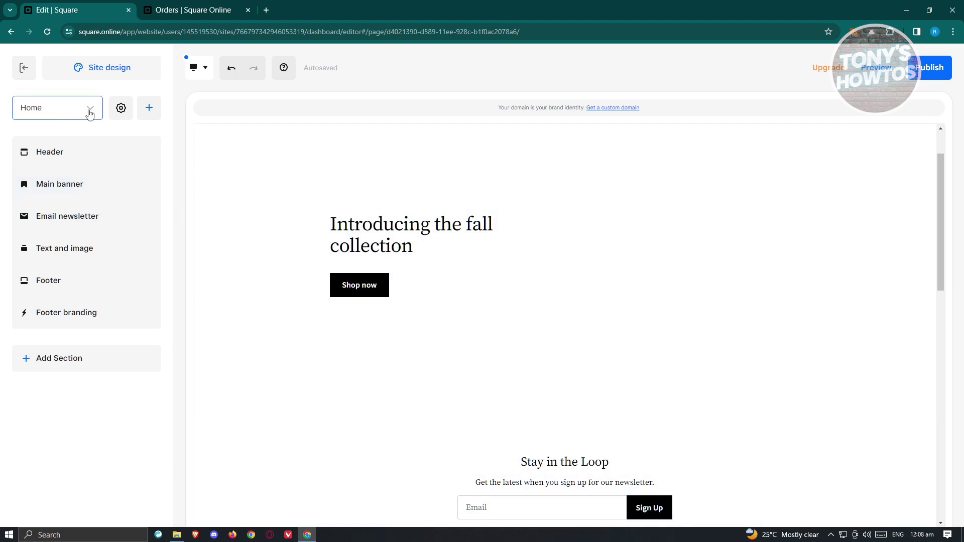
{"action": "left_click", "coordinate": [67, 112]}
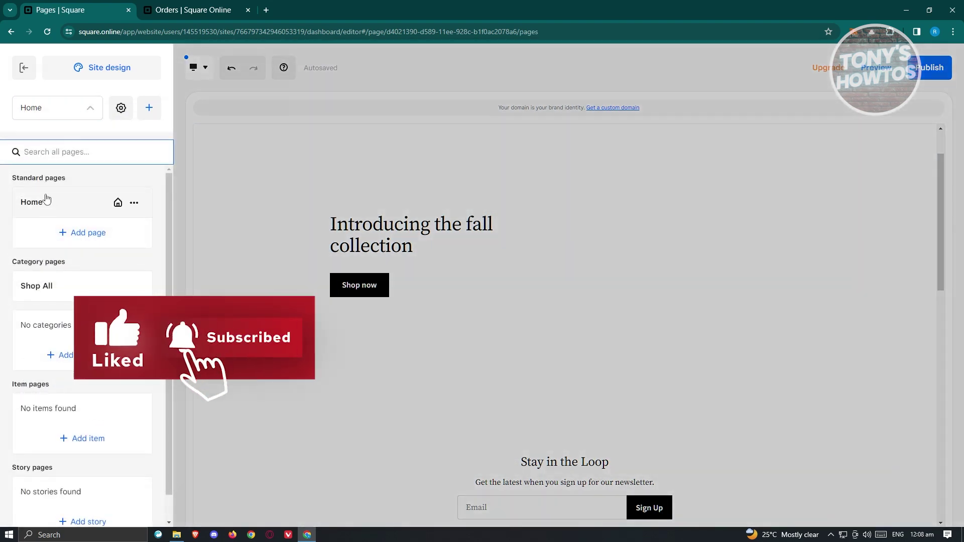
{"action": "scroll", "coordinate": [73, 193], "scroll_direction": "down", "scroll_amount": 1}
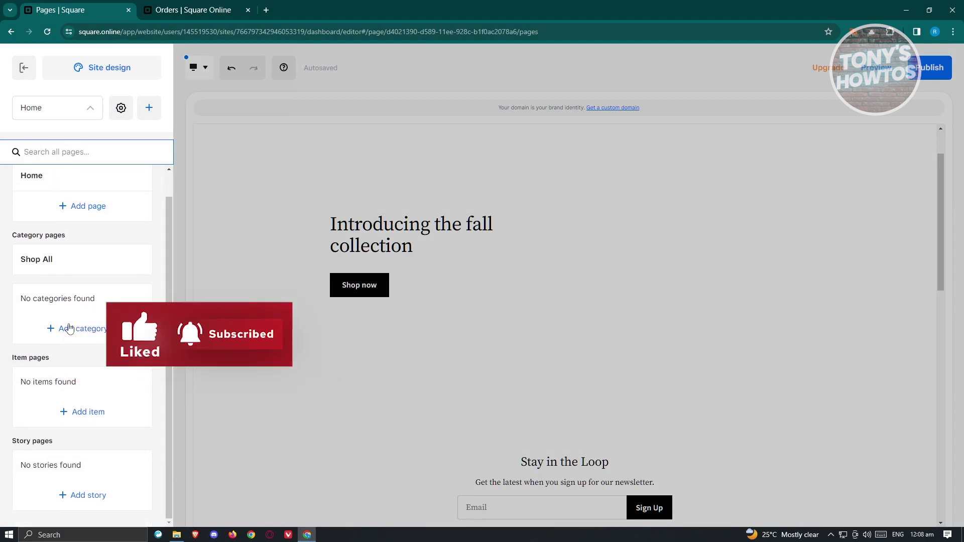
{"action": "scroll", "coordinate": [63, 256], "scroll_direction": "up", "scroll_amount": 1}
{"action": "left_click", "coordinate": [77, 238]}
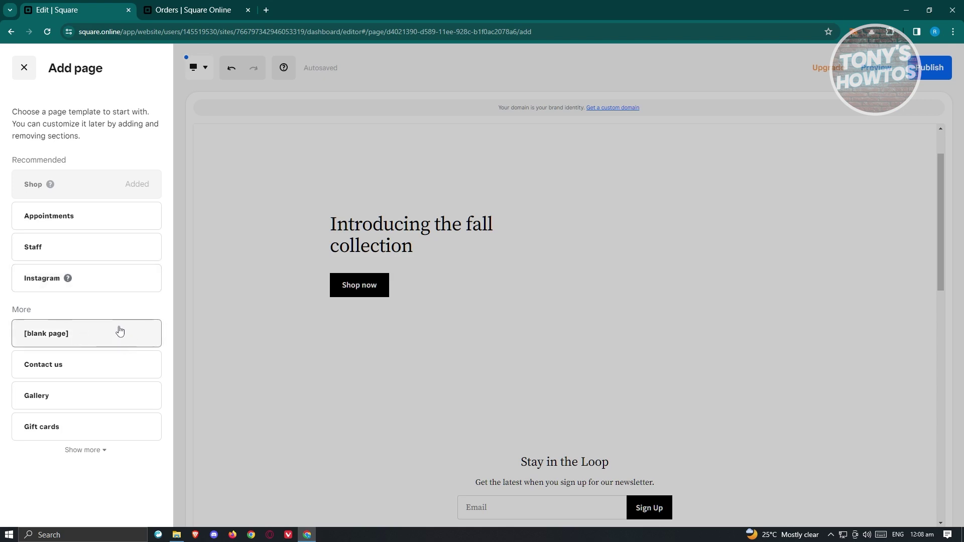
{"action": "left_click", "coordinate": [29, 74]}
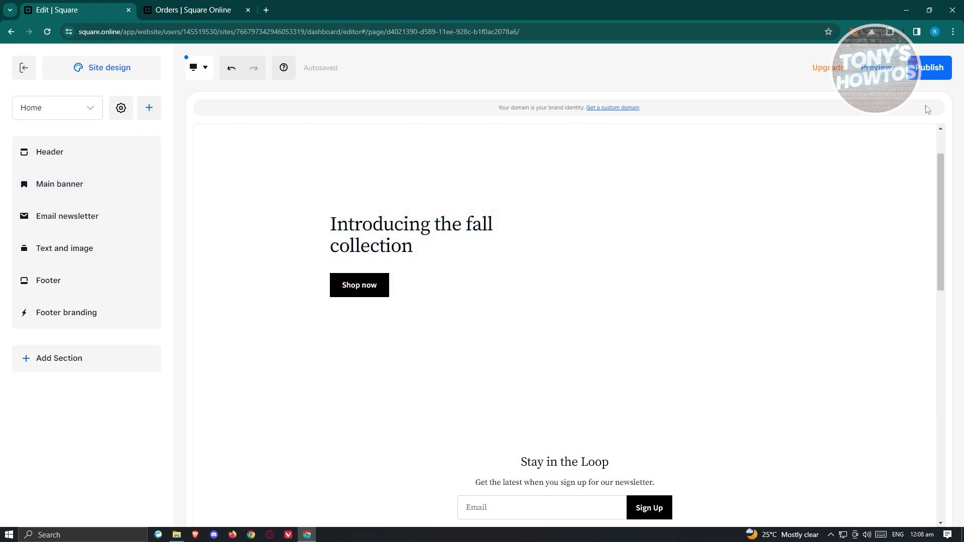
- Publish the site and select its live address, renzi-test-site.square.site
{"action": "left_click", "coordinate": [928, 75]}
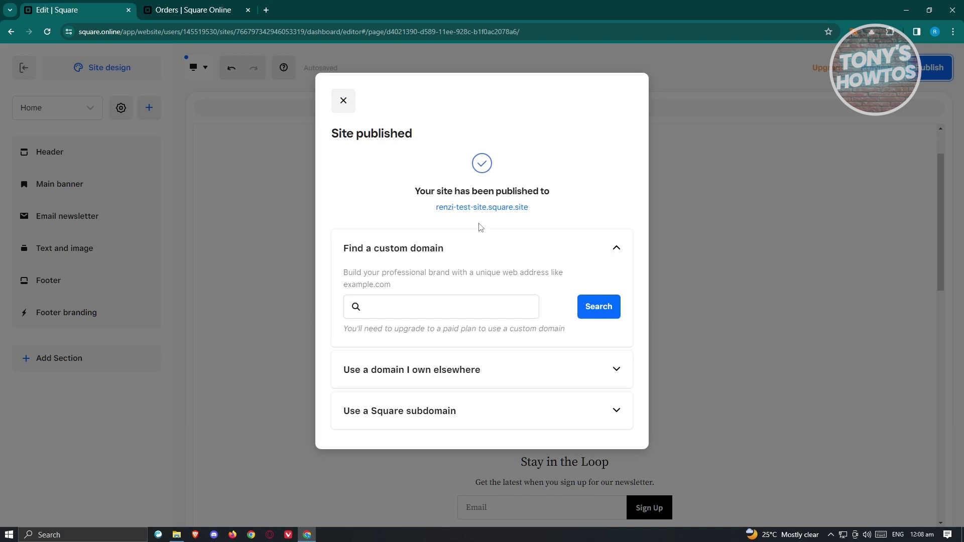
{"action": "left_click_drag", "start_coordinate": [531, 208], "coordinate": [433, 209]}
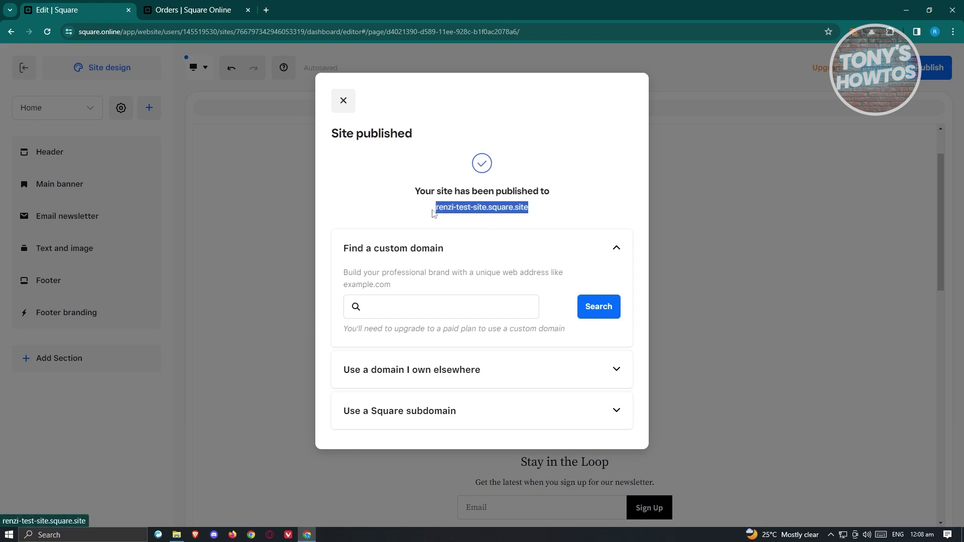